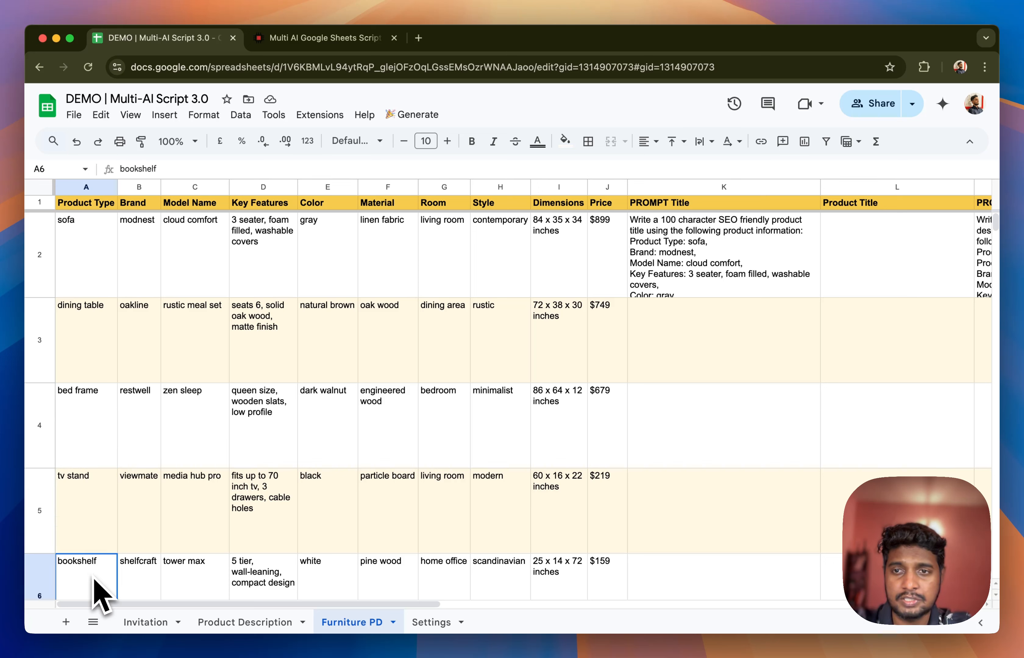
Examine the sofa's product attributes in row 2 of the Furniture PD sheet, from Brand through Price
{"action": "left_click", "coordinate": [144, 265]}
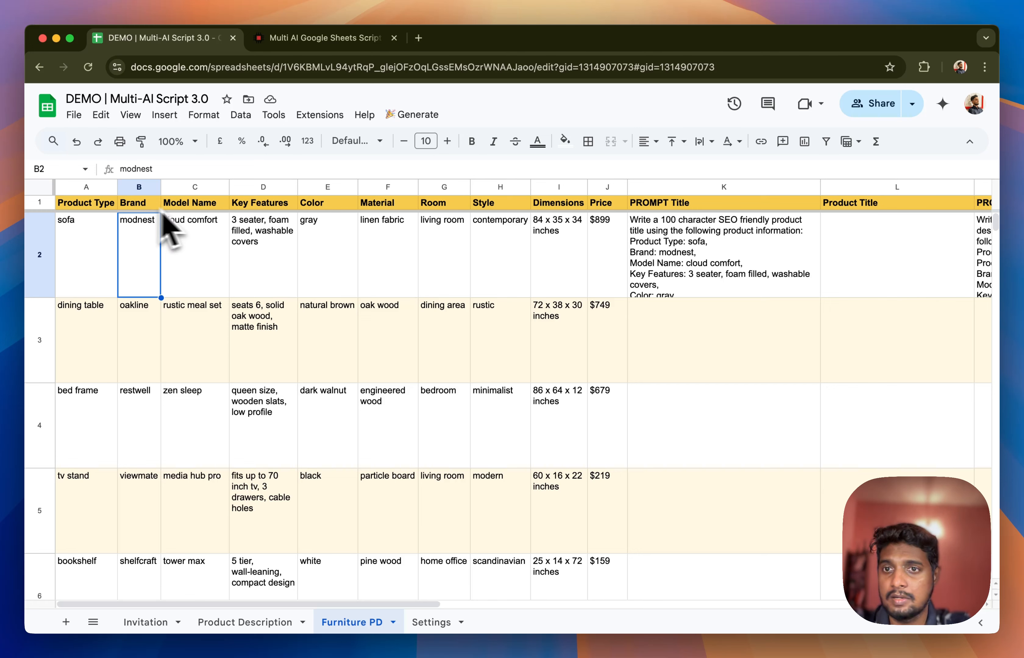
{"action": "left_click", "coordinate": [281, 236]}
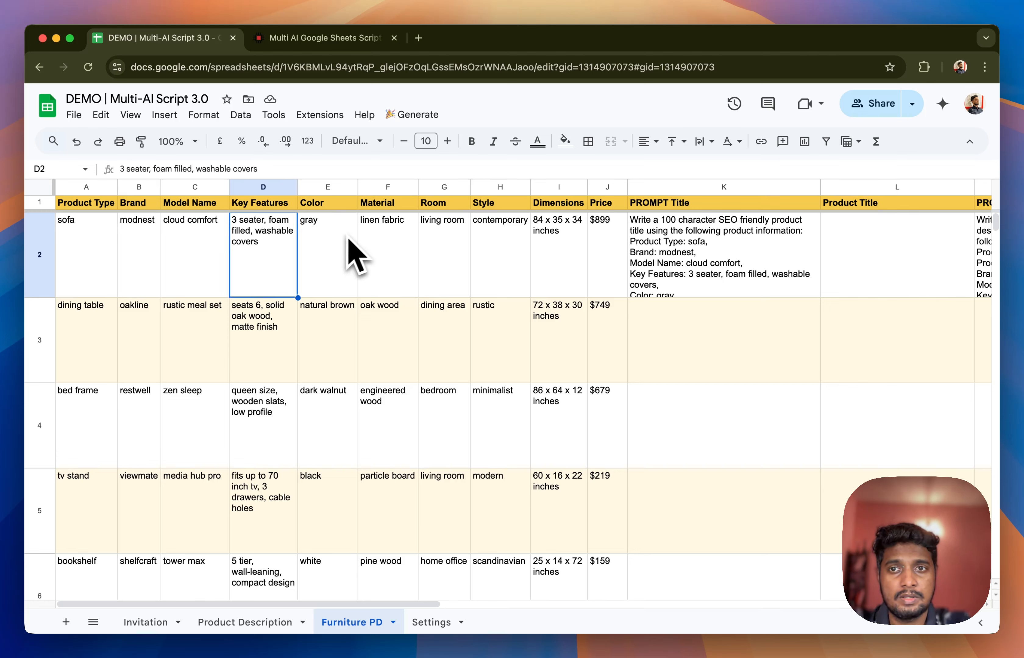
{"action": "left_click", "coordinate": [348, 255]}
{"action": "left_click", "coordinate": [404, 256]}
{"action": "left_click", "coordinate": [468, 252]}
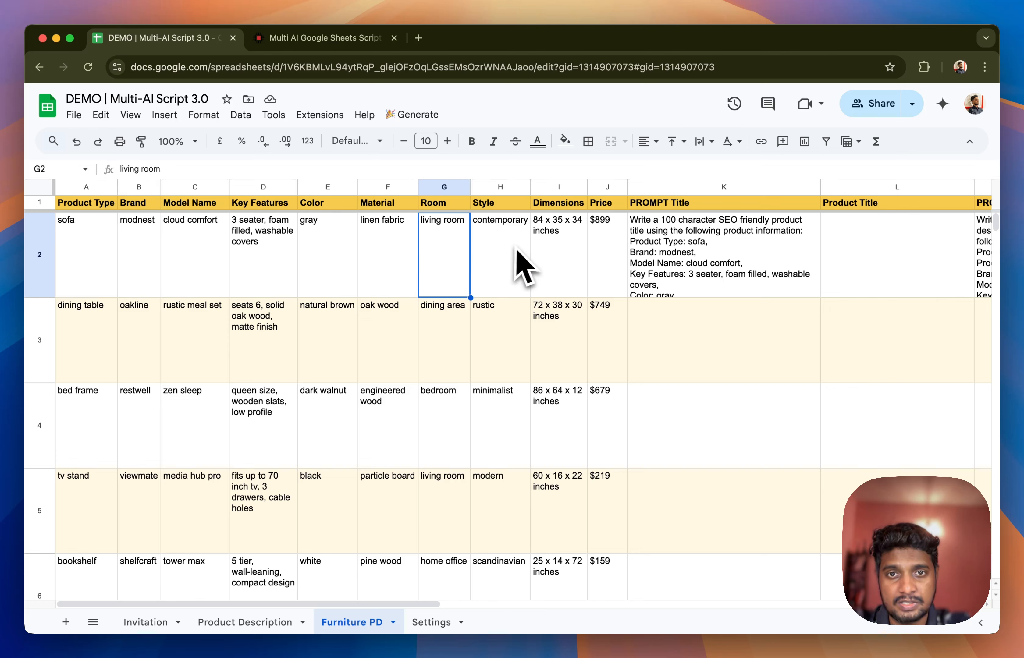
{"action": "left_click", "coordinate": [519, 251]}
{"action": "left_click", "coordinate": [568, 255]}
{"action": "left_click", "coordinate": [611, 263]}
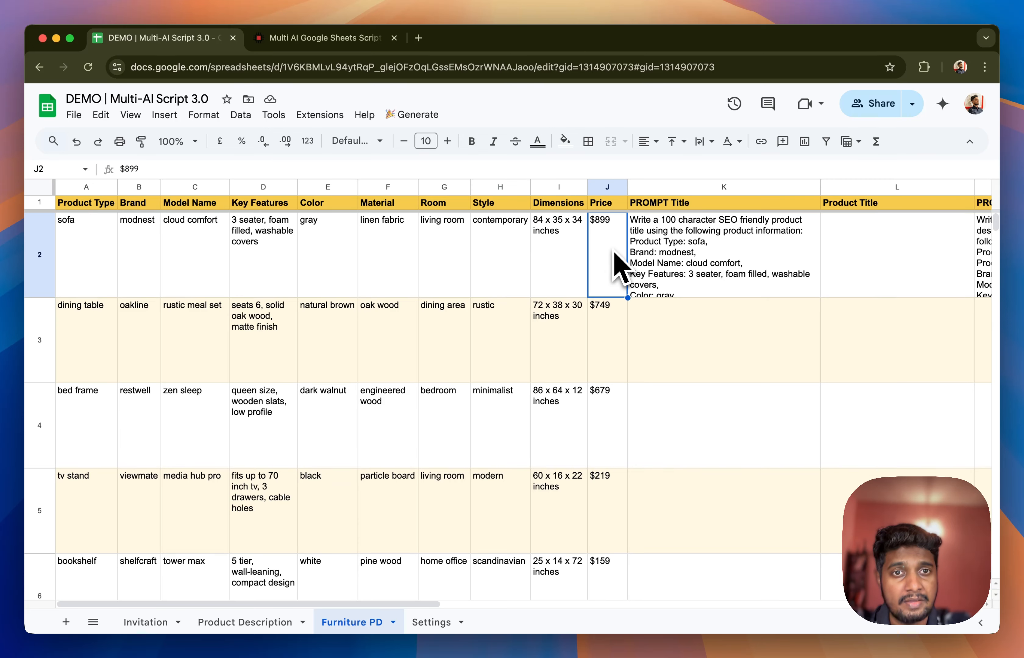
{"action": "scroll", "coordinate": [688, 279], "scroll_direction": "right", "scroll_amount": 10}
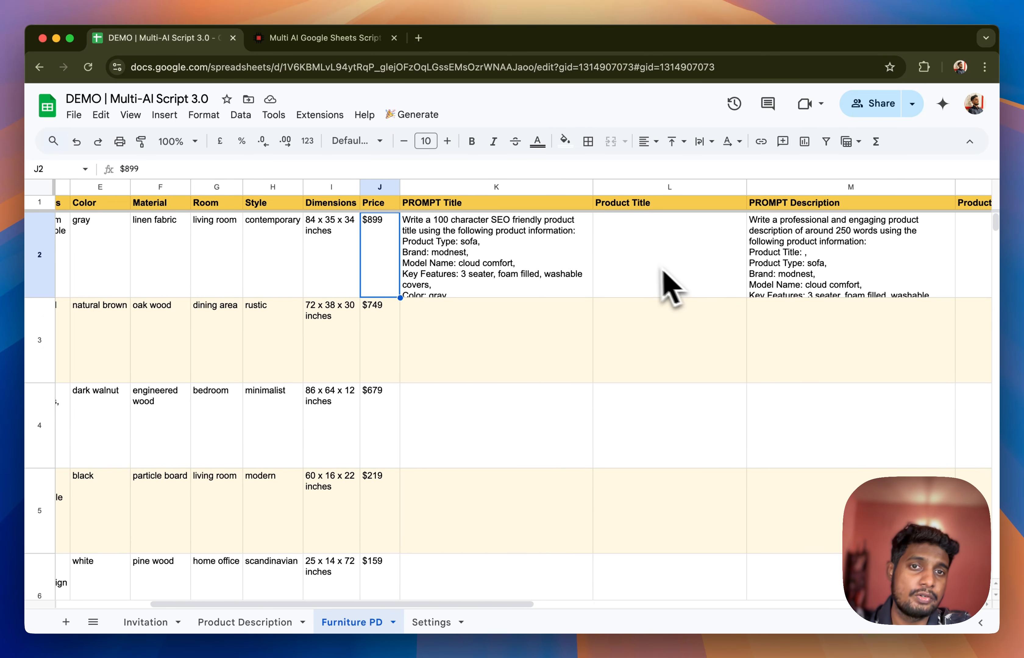
Examine row 2's PROMPT Title and PROMPT Description columns and the Product Title and Product Description output columns beside them
{"action": "left_click", "coordinate": [648, 269]}
{"action": "scroll", "coordinate": [689, 276], "scroll_direction": "right", "scroll_amount": 5}
{"action": "left_click", "coordinate": [778, 263]}
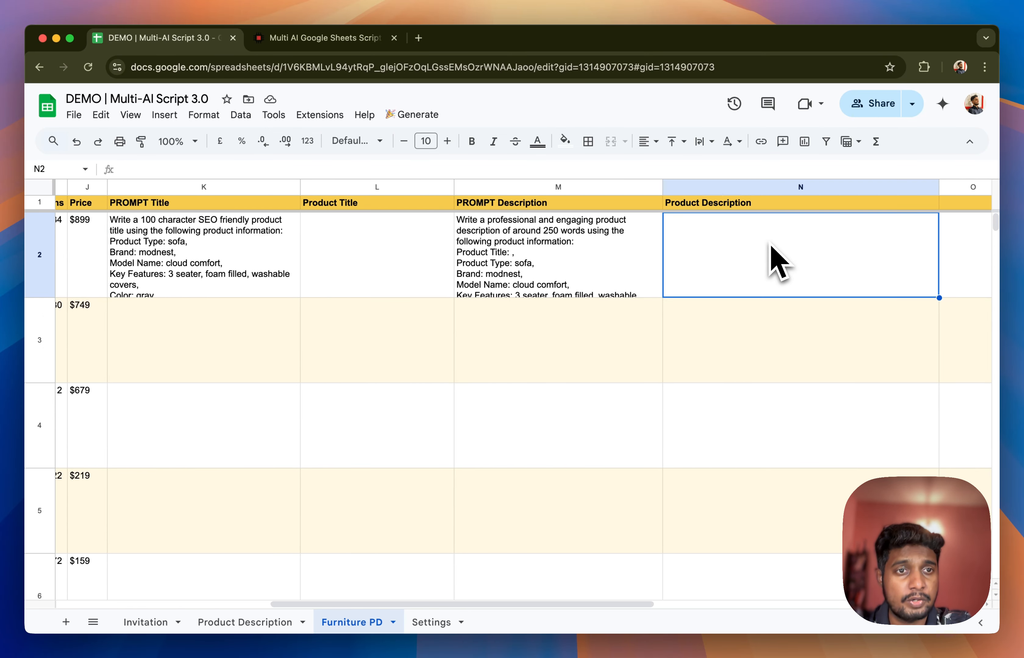
{"action": "scroll", "coordinate": [769, 244], "scroll_direction": "left", "scroll_amount": 2}
{"action": "left_click", "coordinate": [337, 255]}
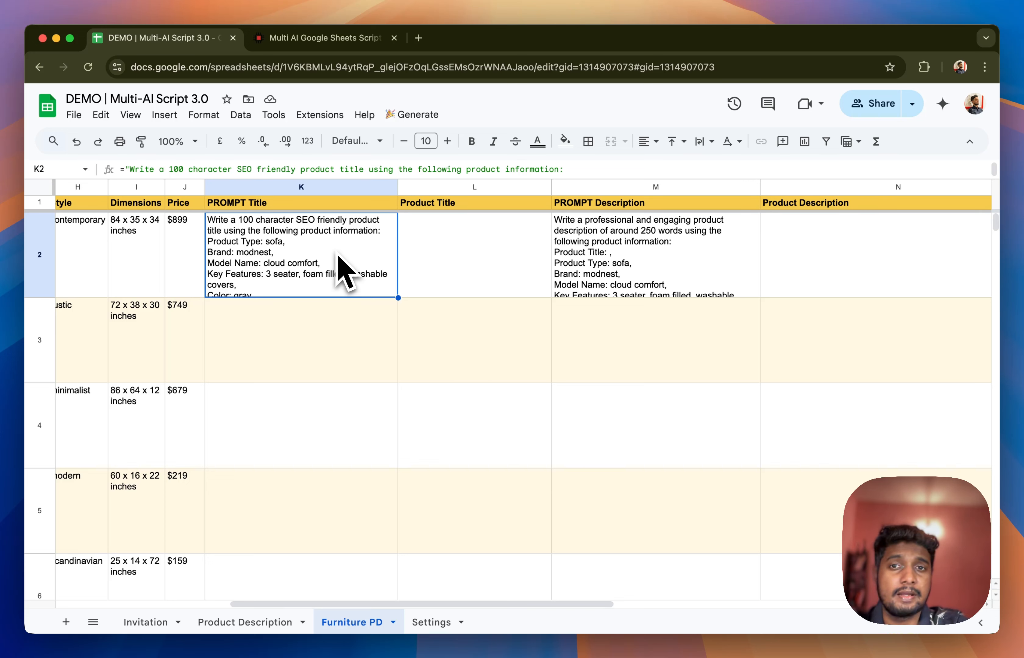
{"action": "left_click", "coordinate": [488, 287]}
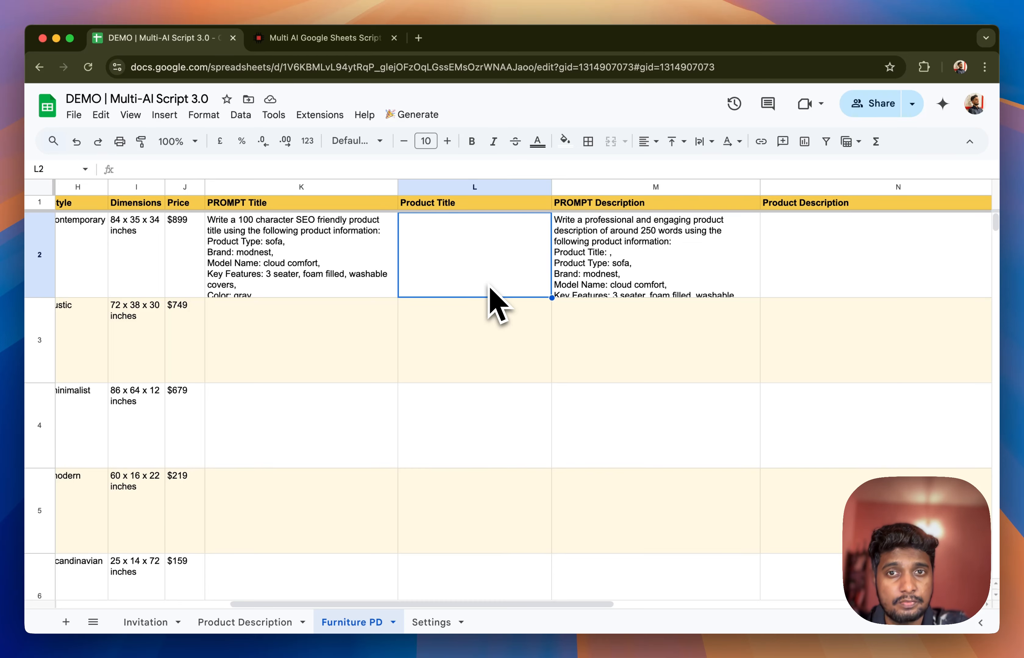
{"action": "left_click", "coordinate": [919, 306]}
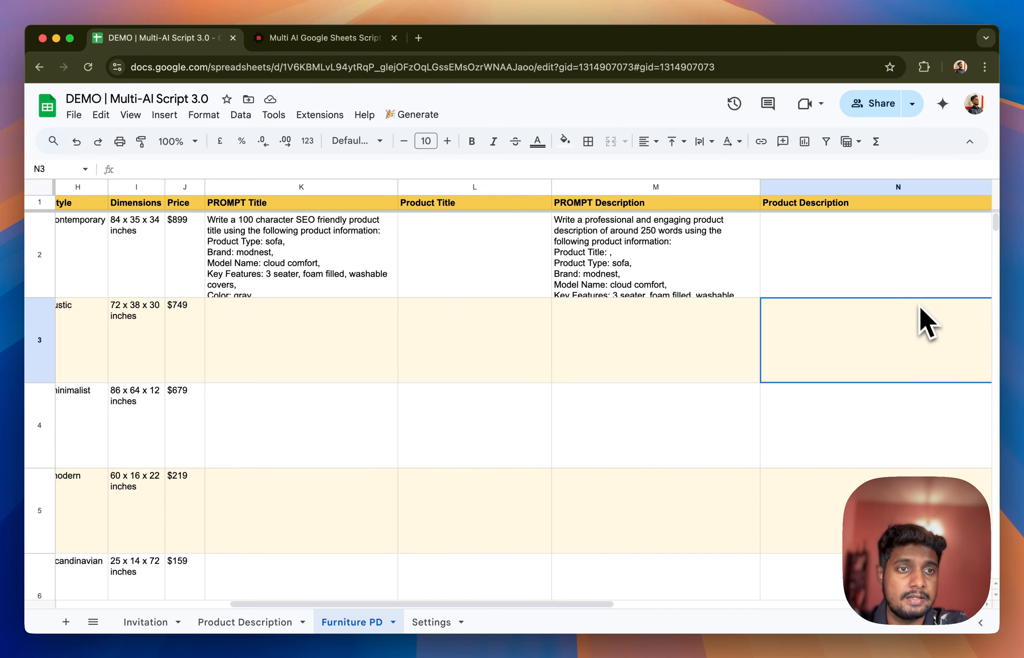
{"action": "left_click", "coordinate": [883, 280]}
{"action": "scroll", "coordinate": [856, 335], "scroll_direction": "left", "scroll_amount": 8}
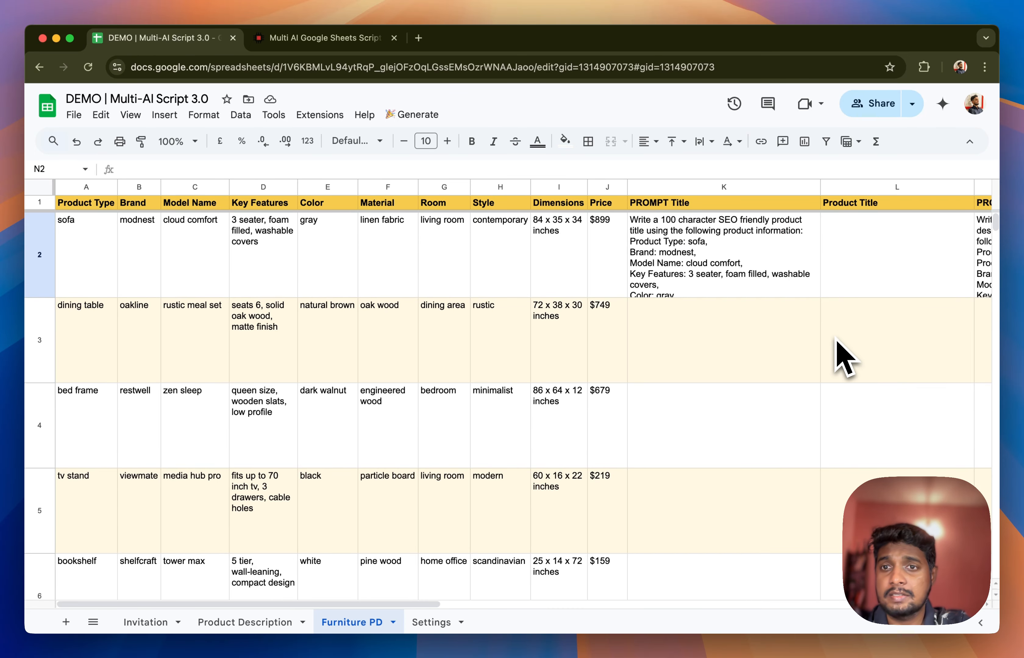
View the Multi-AI Google Sheets Script store page and the extensions available in the DEMO spreadsheet
{"action": "key", "text": "ctrl+Tab"}
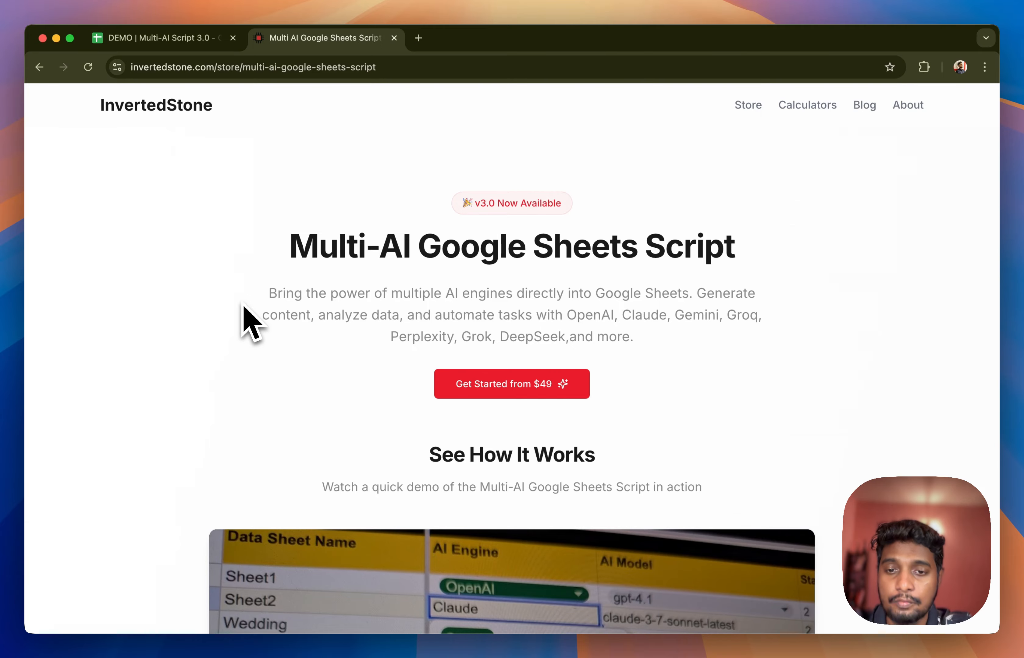
{"action": "left_click", "coordinate": [169, 43]}
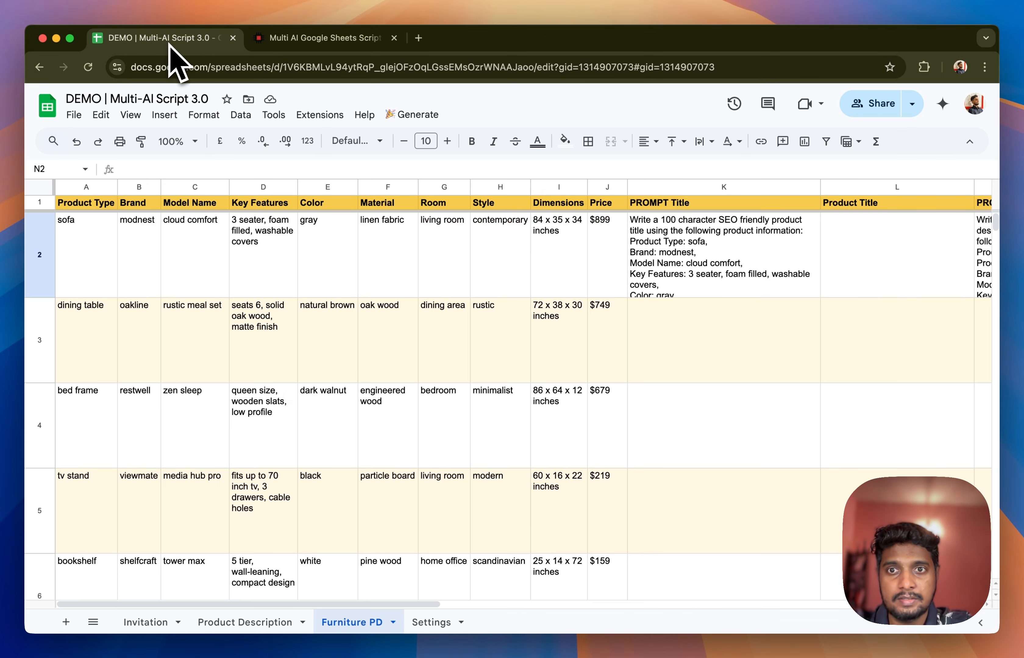
{"action": "left_click", "coordinate": [320, 115]}
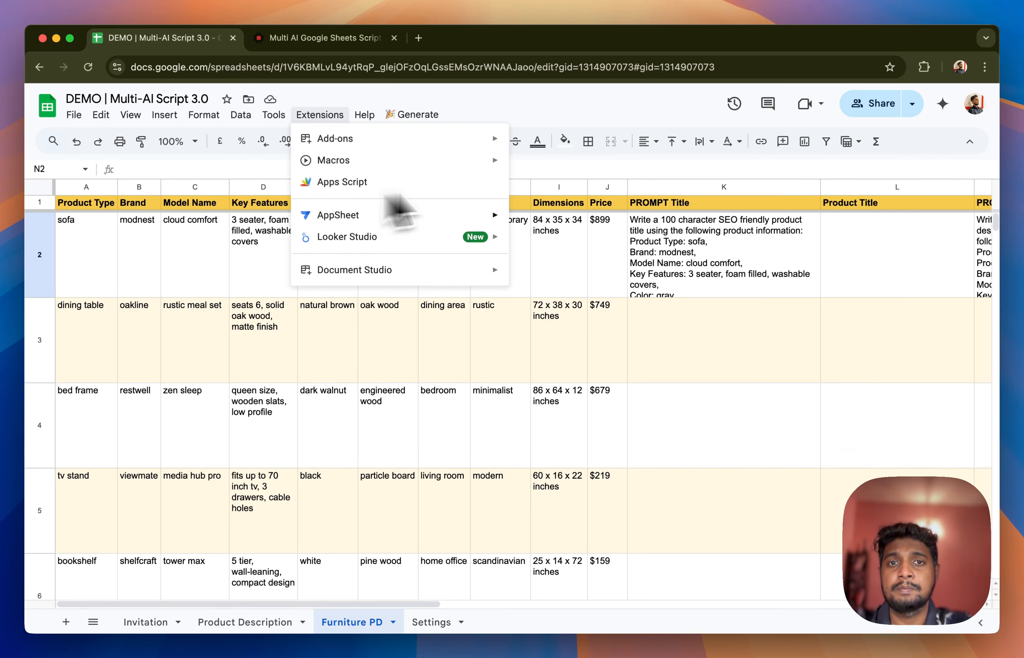
{"action": "left_click", "coordinate": [597, 124]}
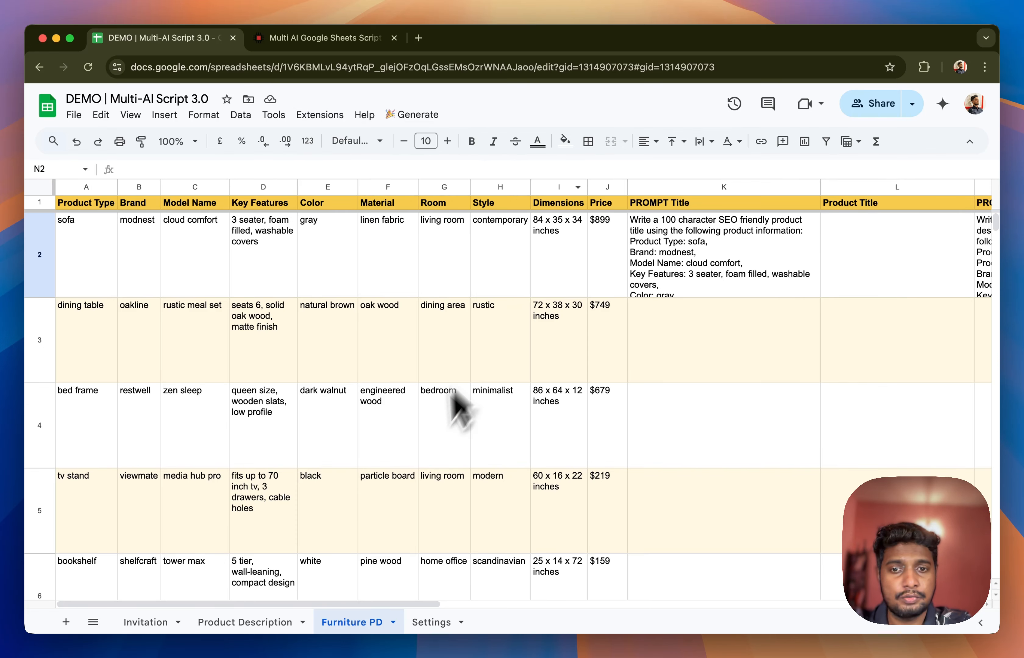
Enlarge the formula bar and read the full title prompt formula in K2 against the product columns it references
{"action": "scroll", "coordinate": [495, 451], "scroll_direction": "right", "scroll_amount": 3}
{"action": "scroll", "coordinate": [505, 456], "scroll_direction": "right", "scroll_amount": 1}
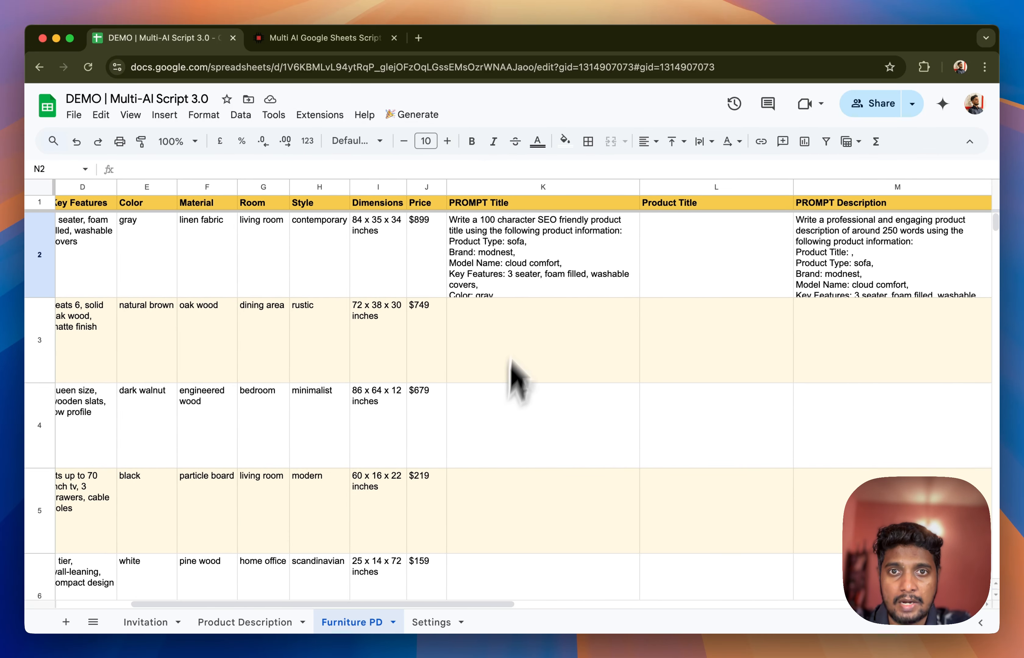
{"action": "left_click", "coordinate": [530, 286]}
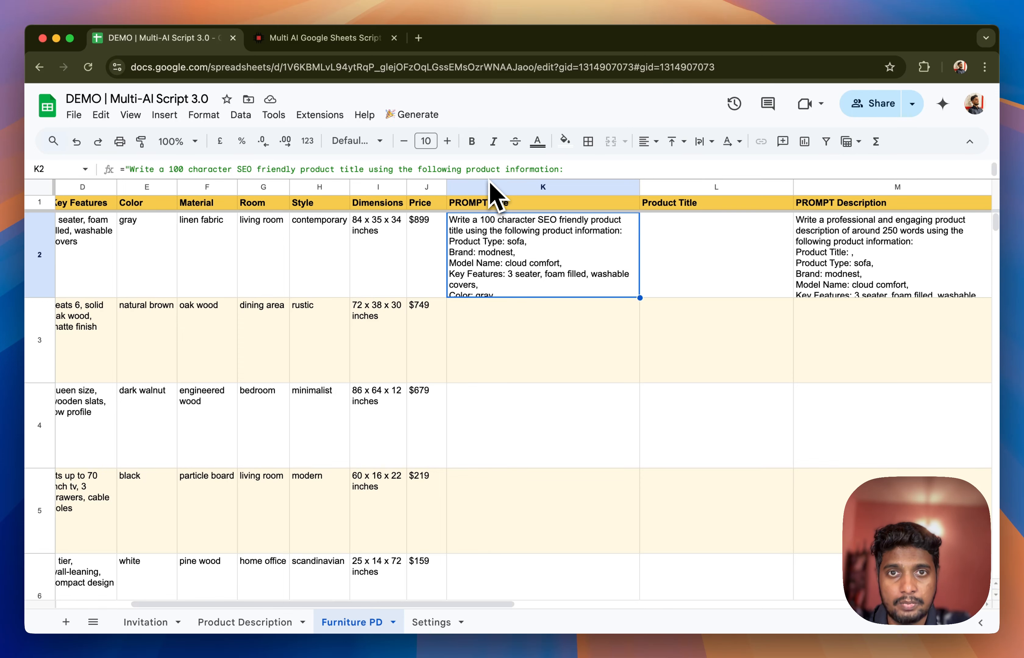
{"action": "left_click_drag", "start_coordinate": [487, 181], "coordinate": [492, 285]}
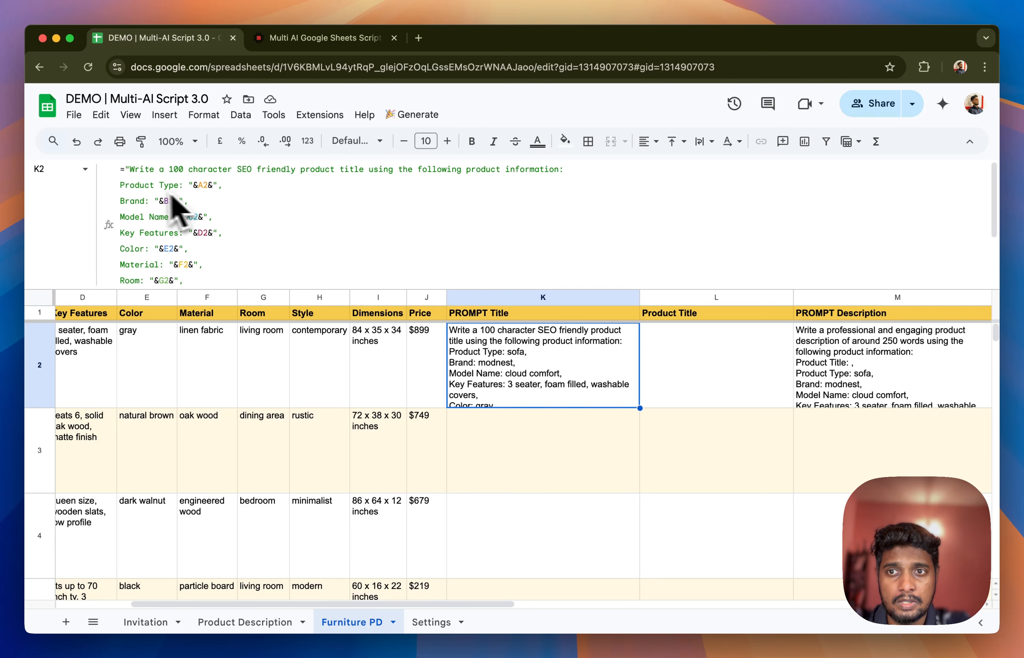
{"action": "scroll", "coordinate": [263, 380], "scroll_direction": "left", "scroll_amount": 3}
{"action": "scroll", "coordinate": [263, 380], "scroll_direction": "left", "scroll_amount": 1}
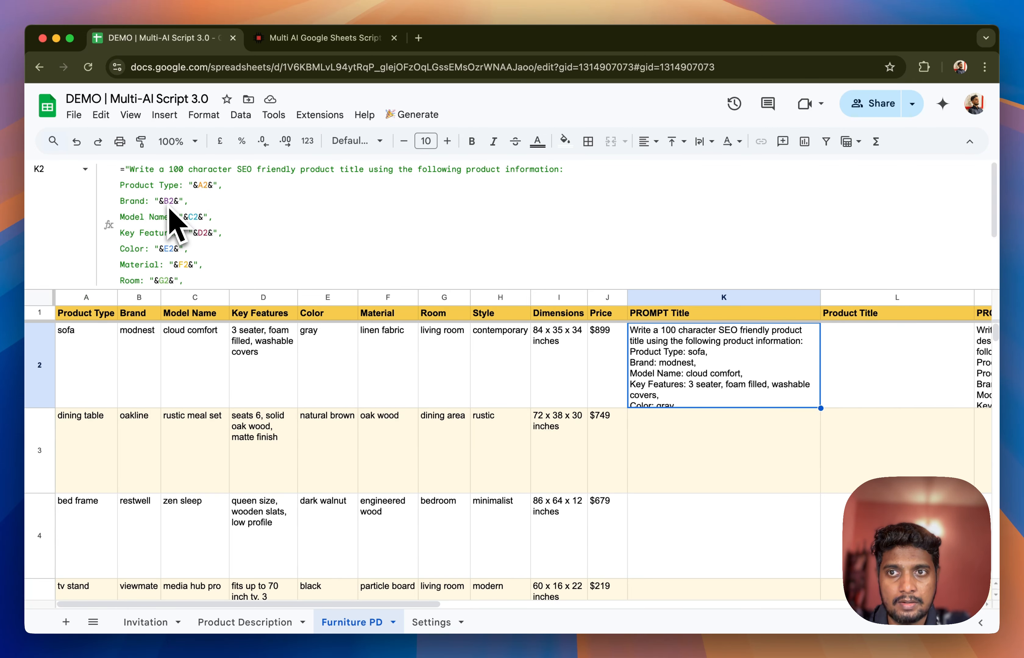
{"action": "scroll", "coordinate": [177, 217], "scroll_direction": "down", "scroll_amount": 3}
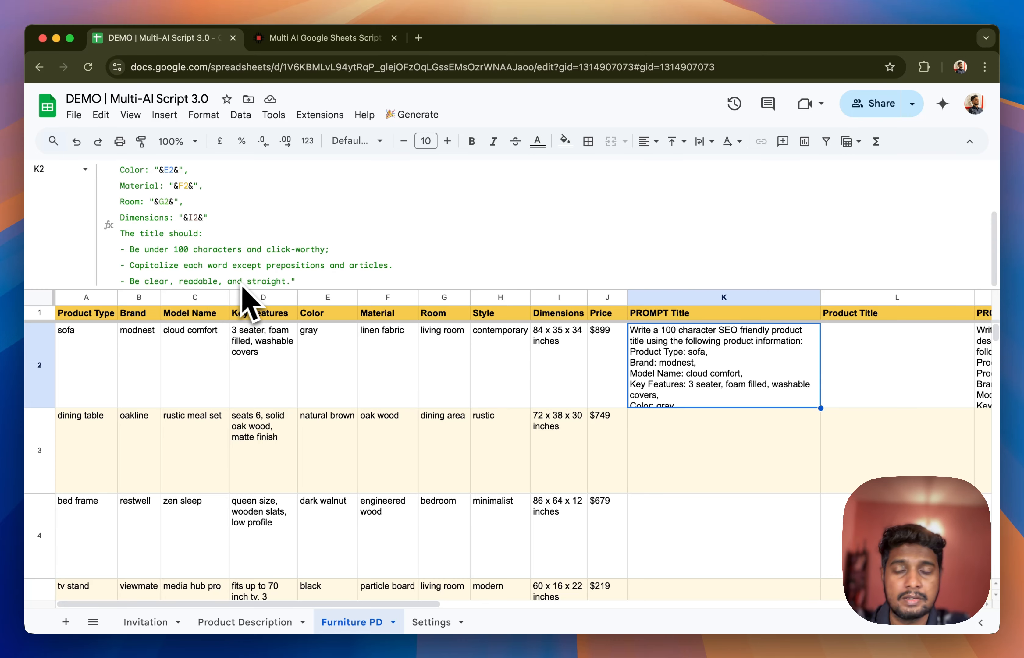
Read the full PROMPT Description formula in M2, including its cell references, structure rules and writing instructions
{"action": "scroll", "coordinate": [559, 388], "scroll_direction": "right", "scroll_amount": 5}
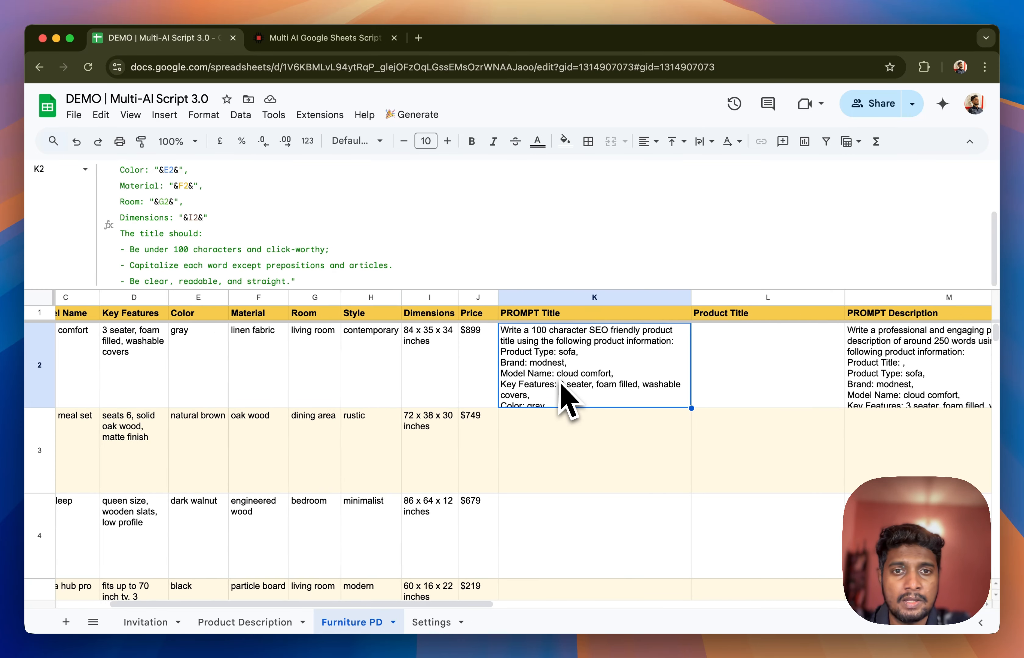
{"action": "scroll", "coordinate": [564, 396], "scroll_direction": "right", "scroll_amount": 4}
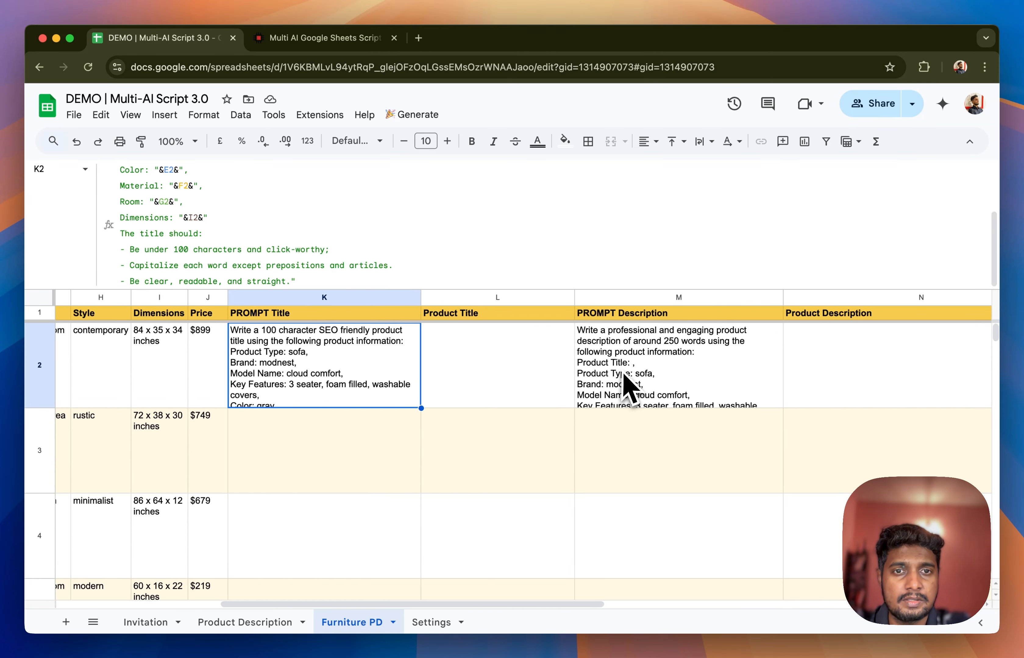
{"action": "left_click", "coordinate": [615, 382]}
{"action": "scroll", "coordinate": [330, 268], "scroll_direction": "up", "scroll_amount": 5}
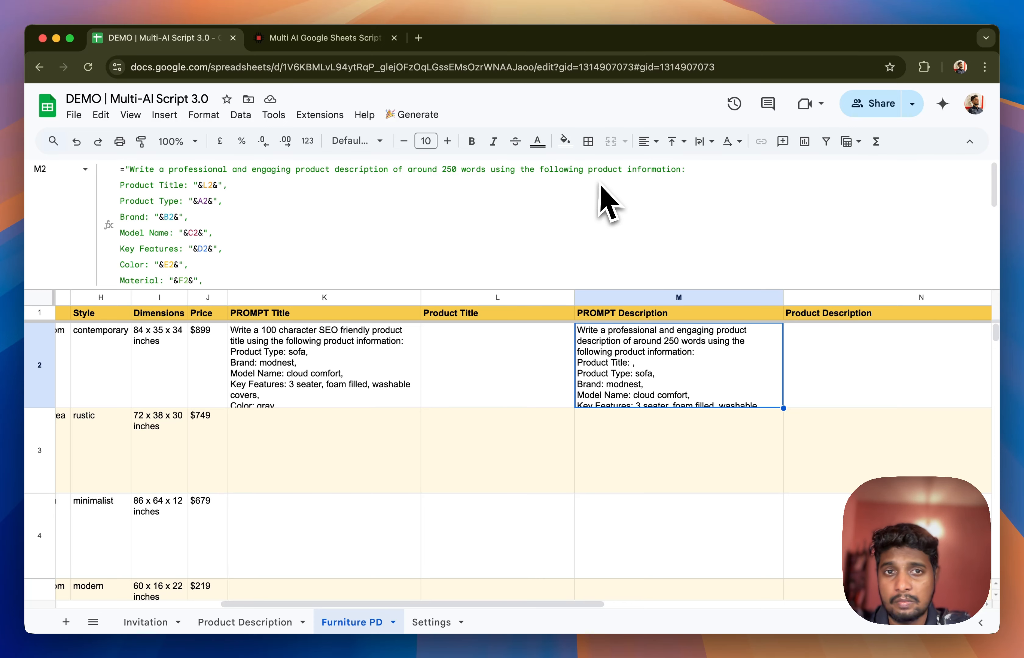
{"action": "scroll", "coordinate": [196, 258], "scroll_direction": "down", "scroll_amount": 10}
{"action": "scroll", "coordinate": [383, 469], "scroll_direction": "left", "scroll_amount": 5}
{"action": "scroll", "coordinate": [382, 469], "scroll_direction": "left", "scroll_amount": 5}
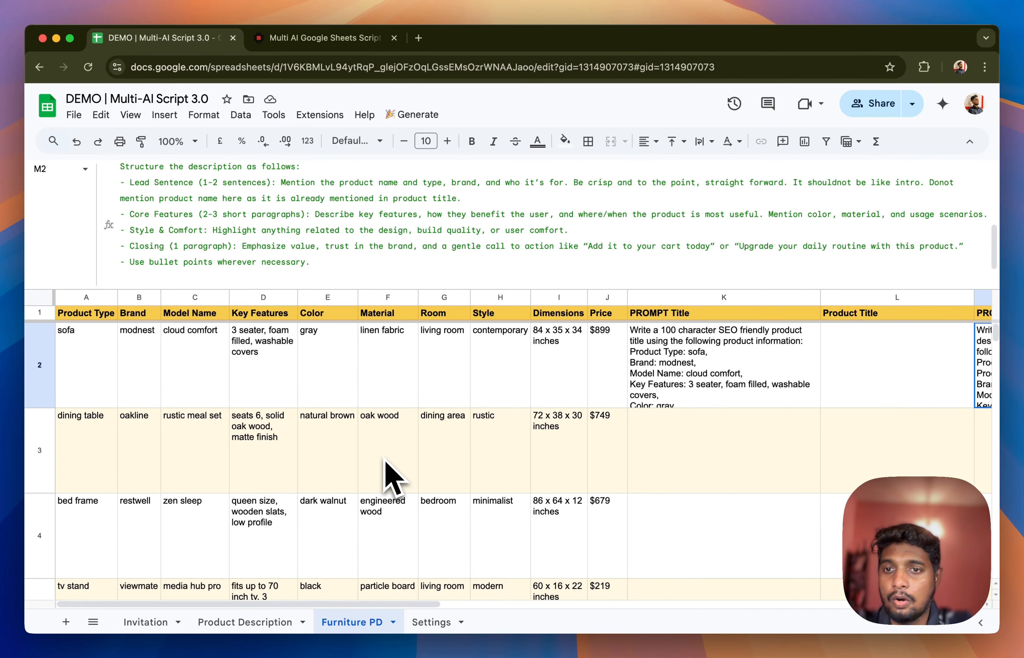
{"action": "scroll", "coordinate": [387, 413], "scroll_direction": "right", "scroll_amount": 5}
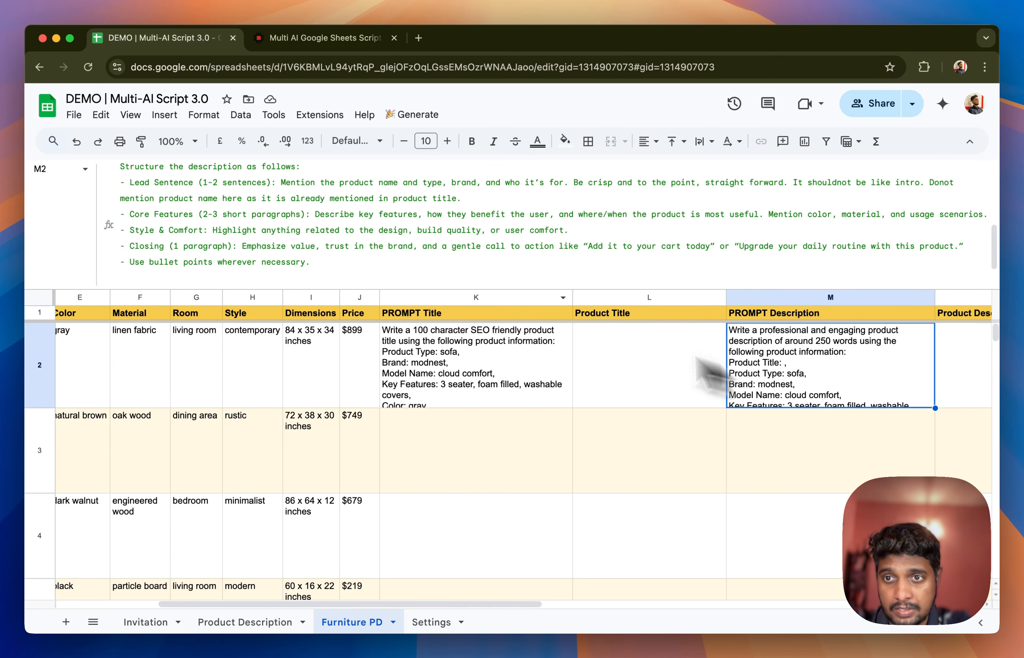
{"action": "scroll", "coordinate": [274, 241], "scroll_direction": "up", "scroll_amount": 2}
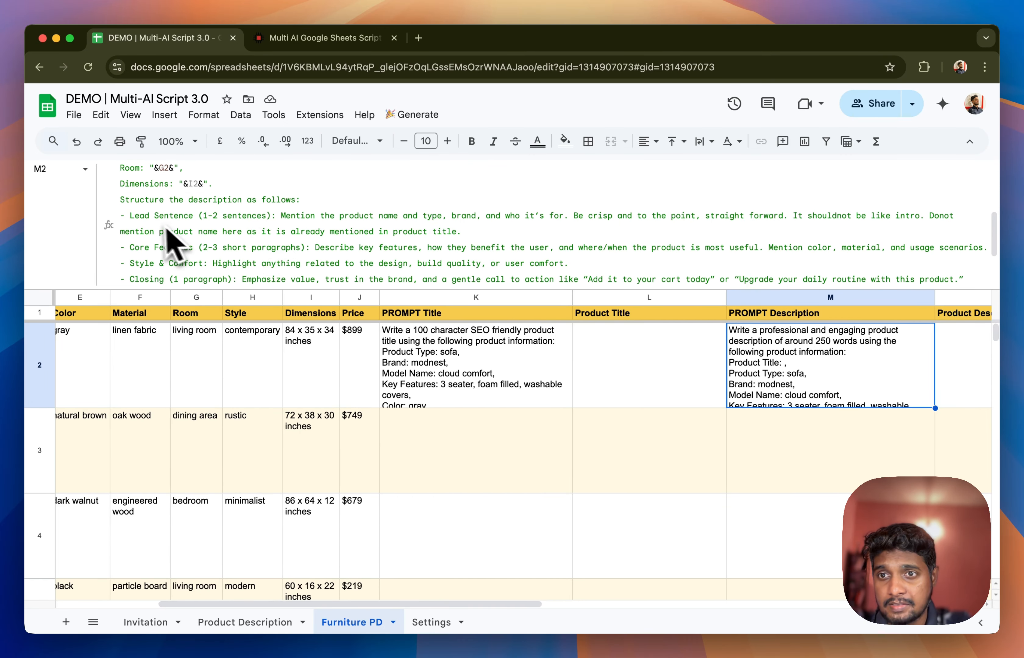
{"action": "scroll", "coordinate": [217, 258], "scroll_direction": "down", "scroll_amount": 4}
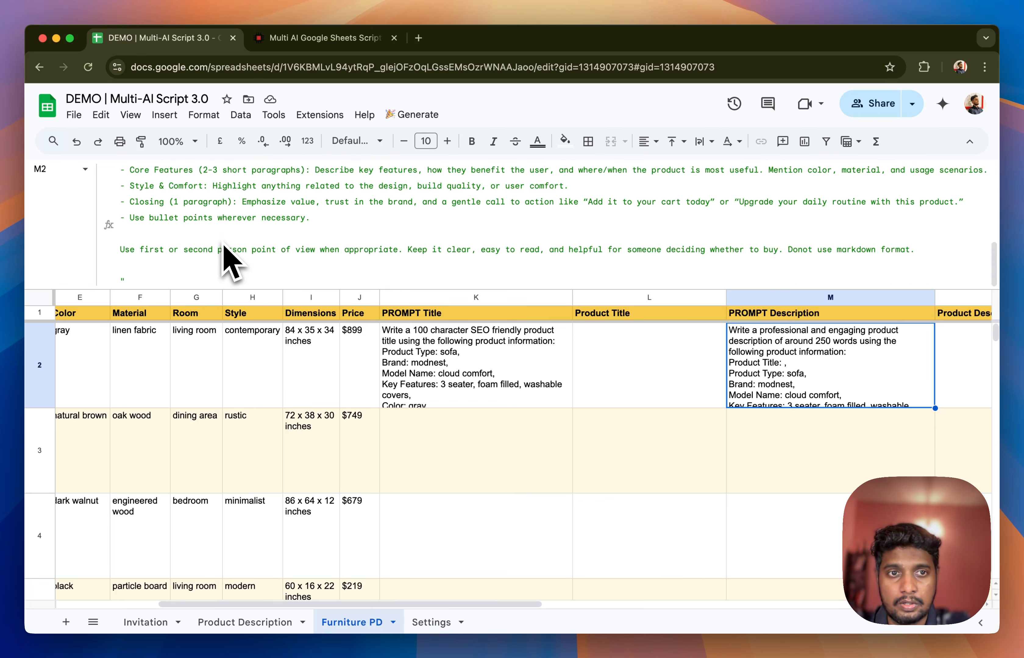
Correct "Donot use markdown format" to "Do not" in the M2 prompt and accept the suggested auto-fill down to M6
{"action": "left_click", "coordinate": [796, 254]}
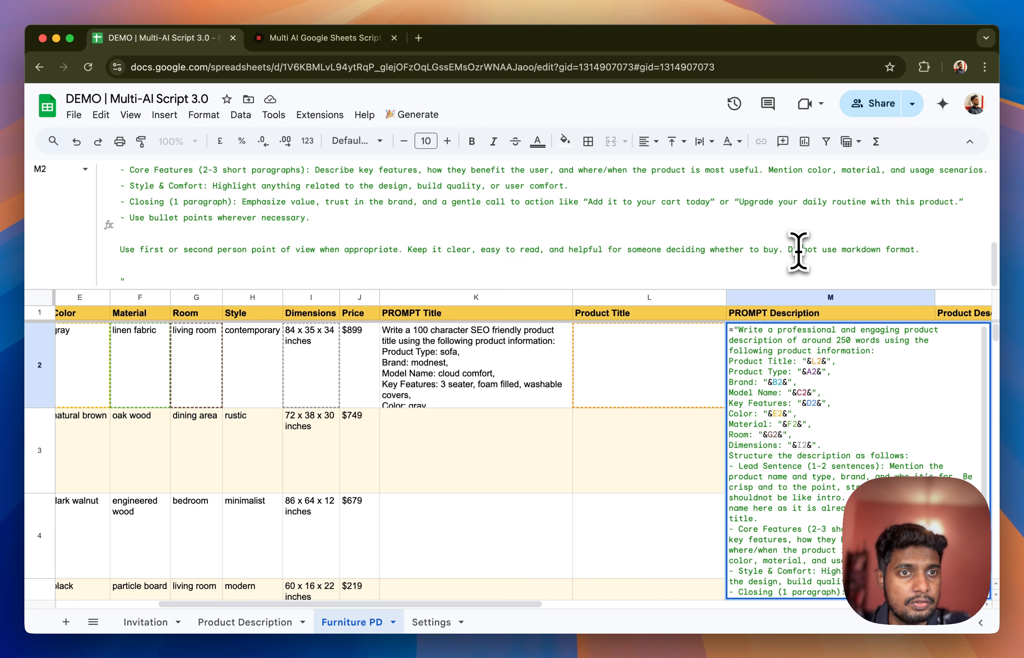
{"action": "key", "text": "Return"}
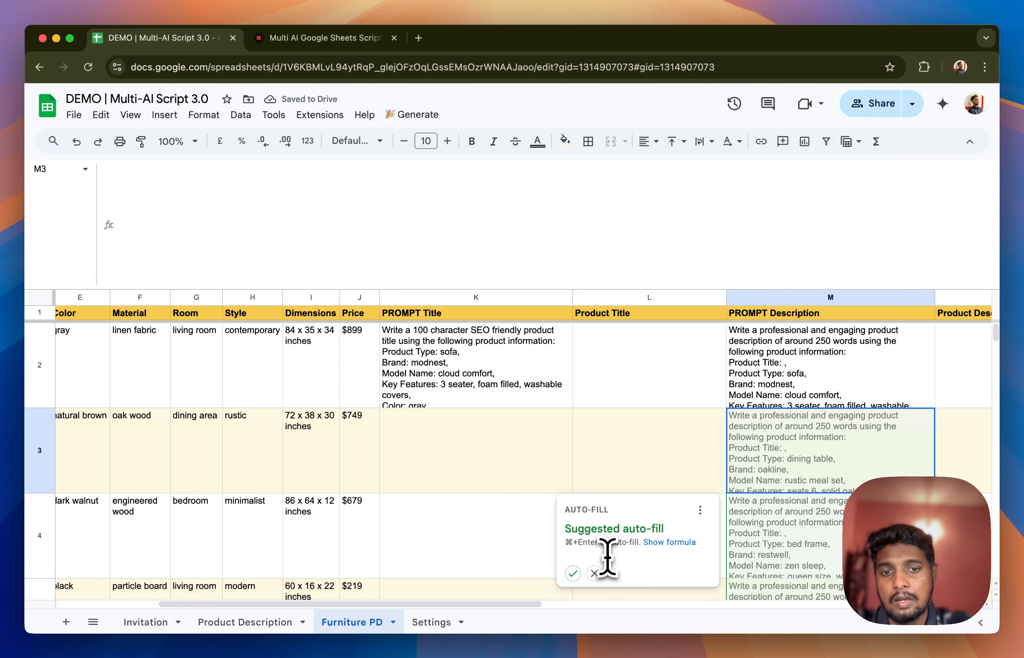
{"action": "scroll", "coordinate": [757, 499], "scroll_direction": "down", "scroll_amount": 2}
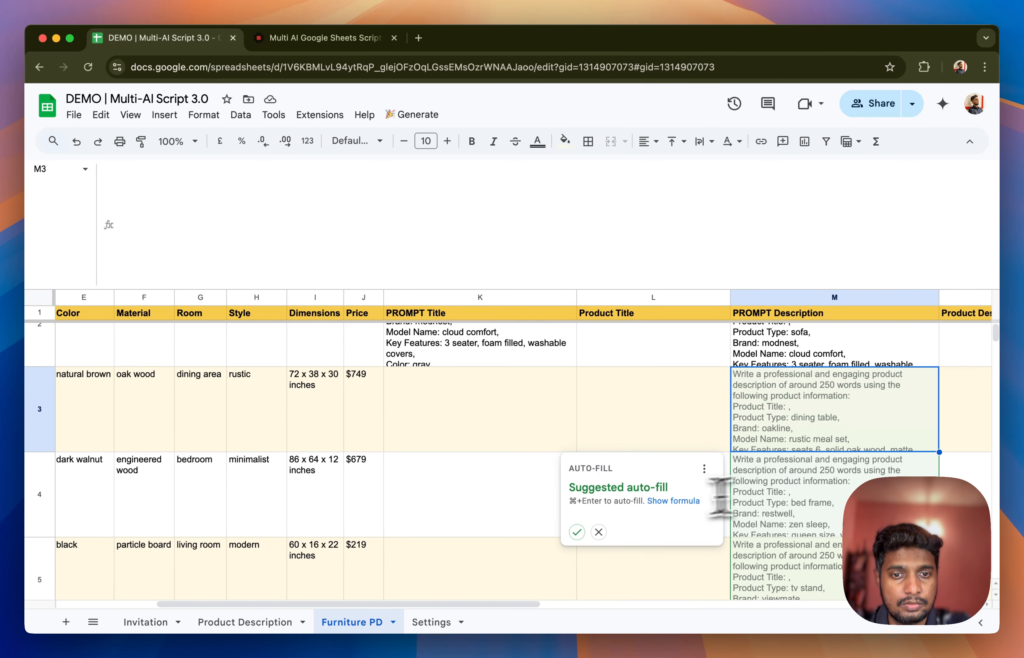
{"action": "left_click", "coordinate": [577, 532]}
{"action": "scroll", "coordinate": [731, 495], "scroll_direction": "down", "scroll_amount": 10}
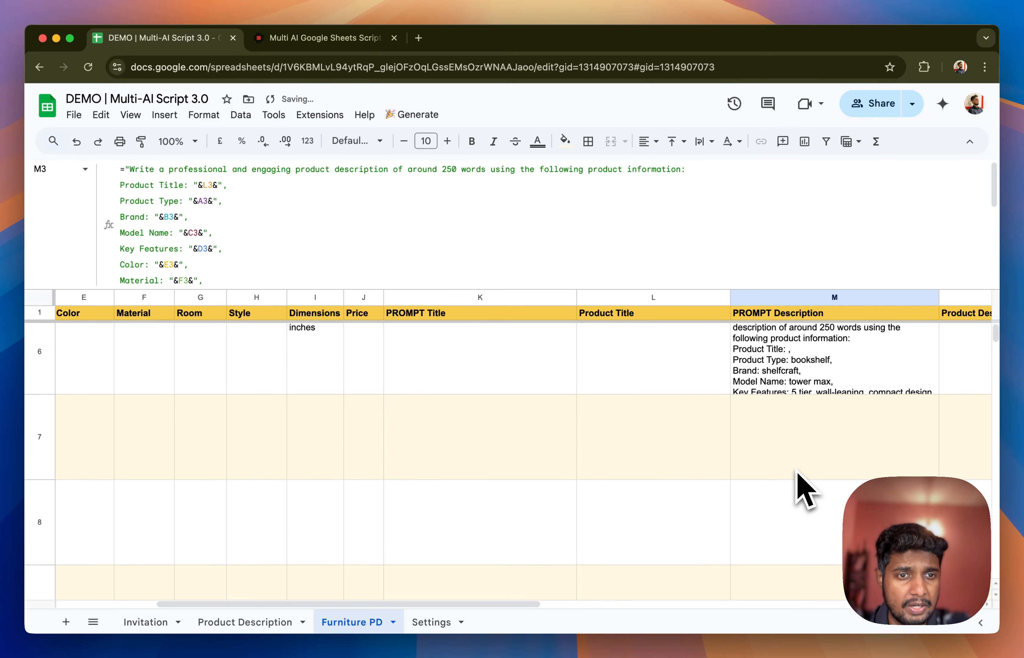
Shrink the formula bar to one line and fill the PROMPT Title formula from K2 down to K5
{"action": "scroll", "coordinate": [804, 486], "scroll_direction": "up", "scroll_amount": 8}
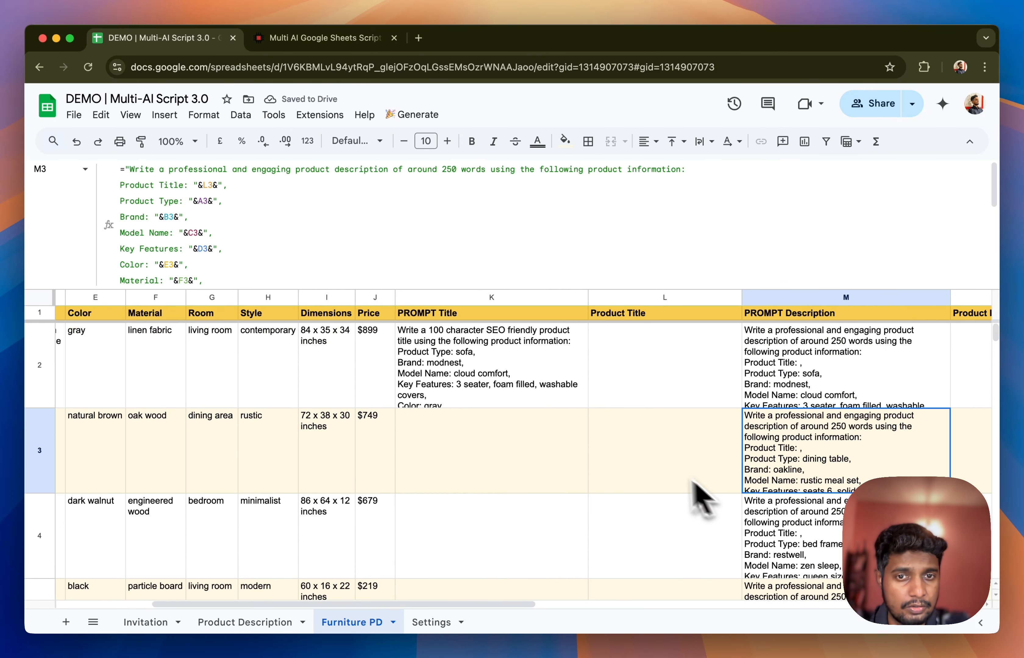
{"action": "left_click", "coordinate": [522, 343]}
{"action": "left_click_drag", "start_coordinate": [507, 289], "coordinate": [514, 110]}
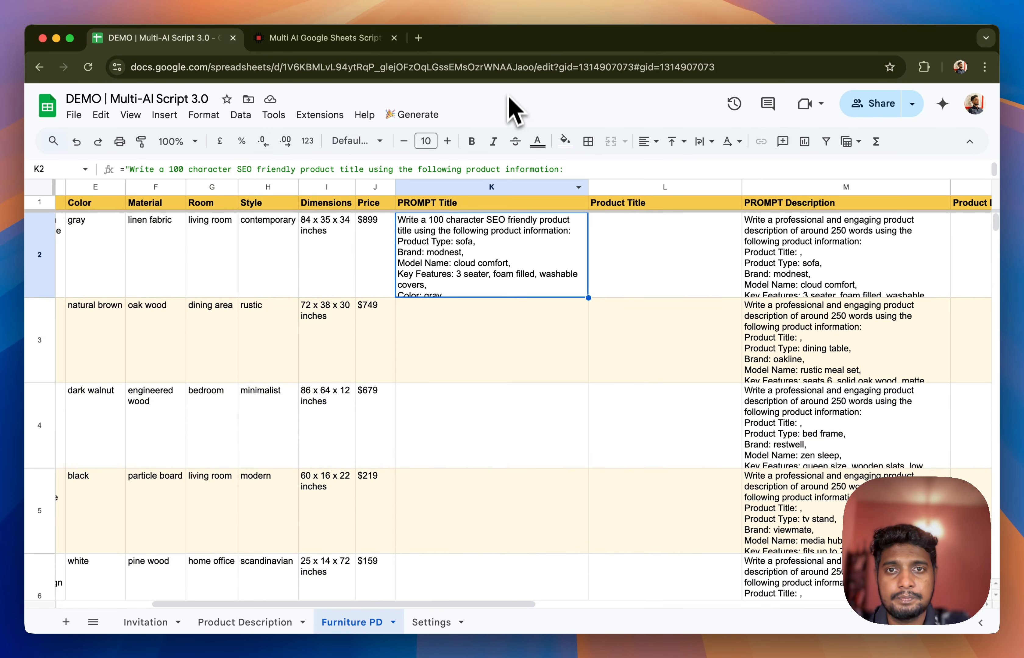
{"action": "left_click_drag", "start_coordinate": [588, 298], "coordinate": [575, 518]}
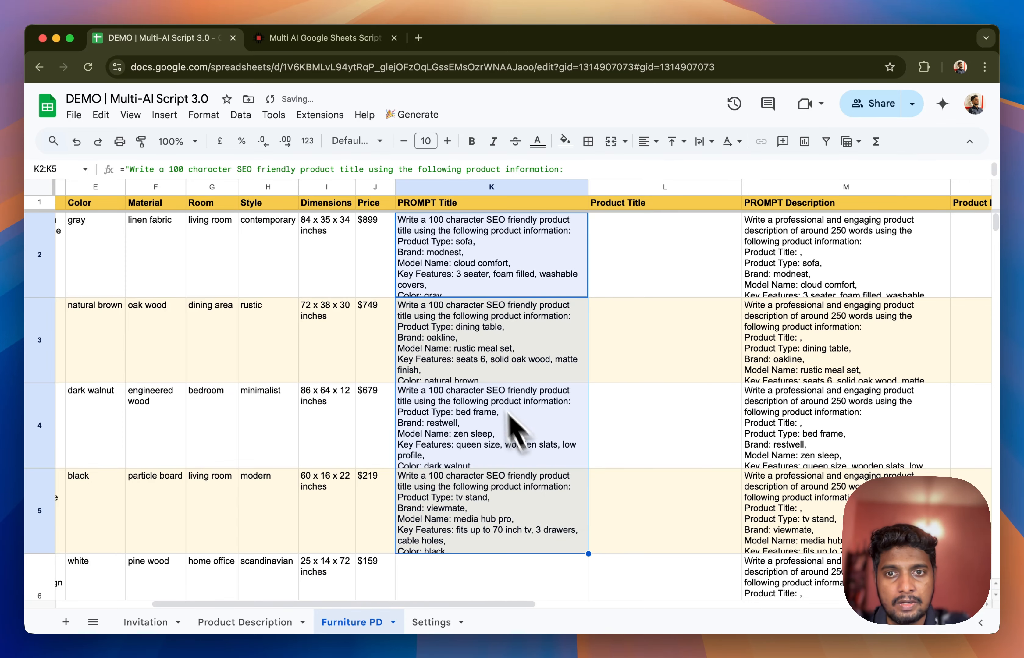
Fill the PROMPT Title formula from K5 down to K6 for the bookshelf product
{"action": "left_click", "coordinate": [480, 375]}
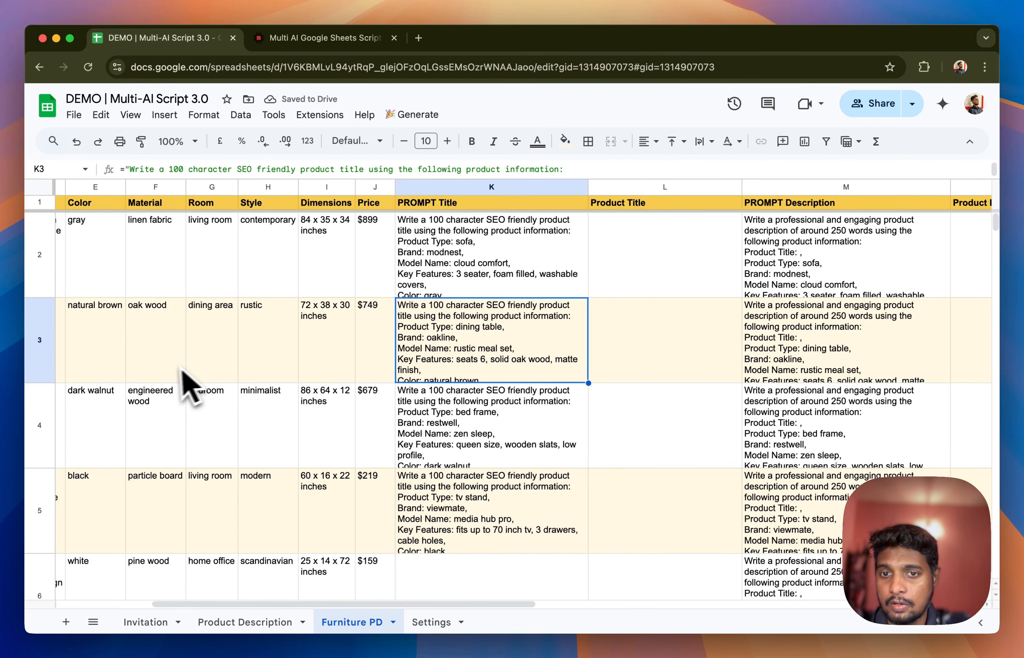
{"action": "scroll", "coordinate": [168, 378], "scroll_direction": "down", "scroll_amount": 5}
{"action": "left_click", "coordinate": [498, 228]}
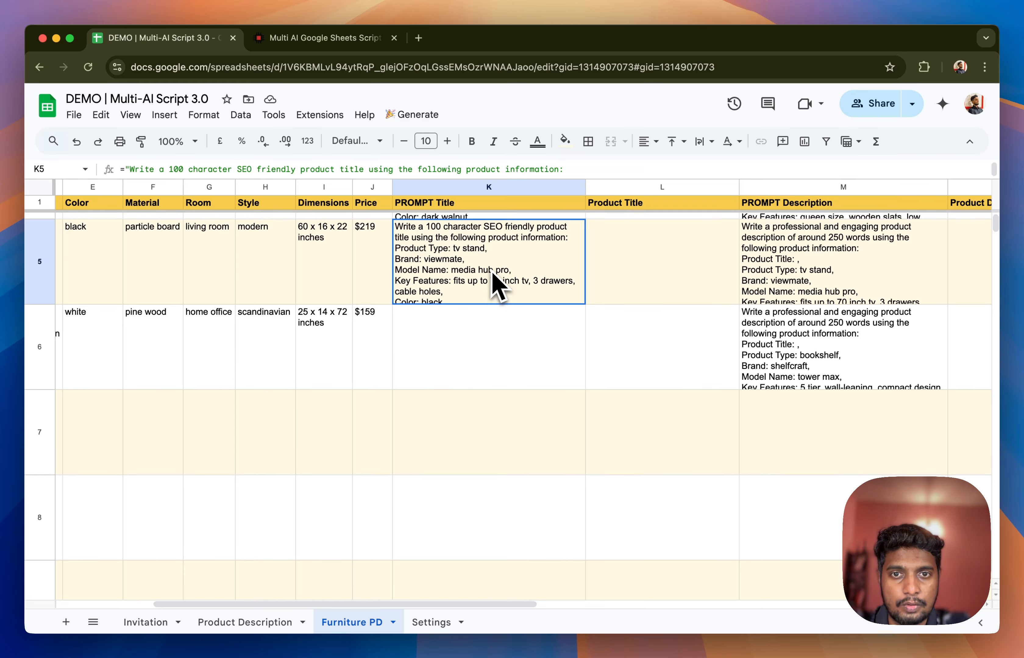
{"action": "left_click_drag", "start_coordinate": [585, 305], "coordinate": [587, 336]}
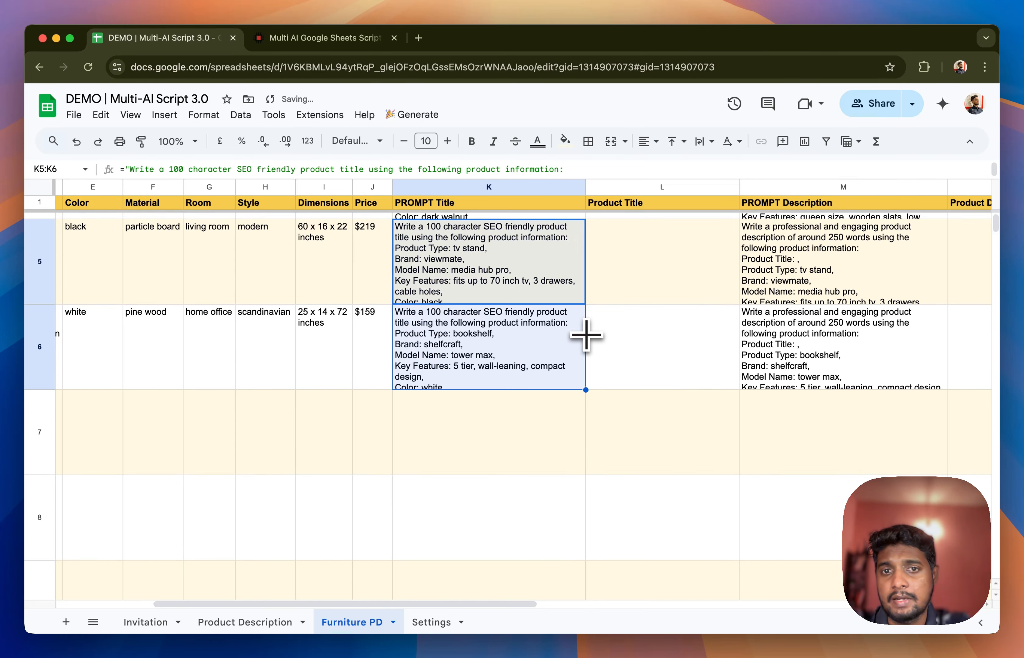
{"action": "scroll", "coordinate": [624, 443], "scroll_direction": "up", "scroll_amount": 5}
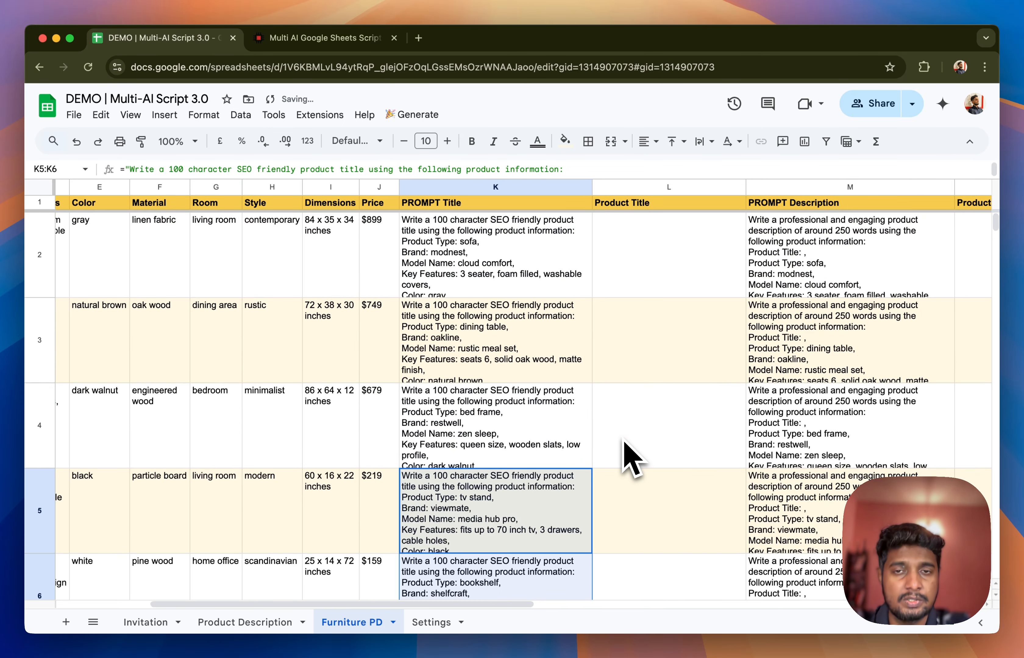
{"action": "left_click", "coordinate": [632, 459]}
Review the Global Settings on the Settings sheet, including each engine's API key, temperature, max tokens and system prompt rows
{"action": "left_click", "coordinate": [430, 624]}
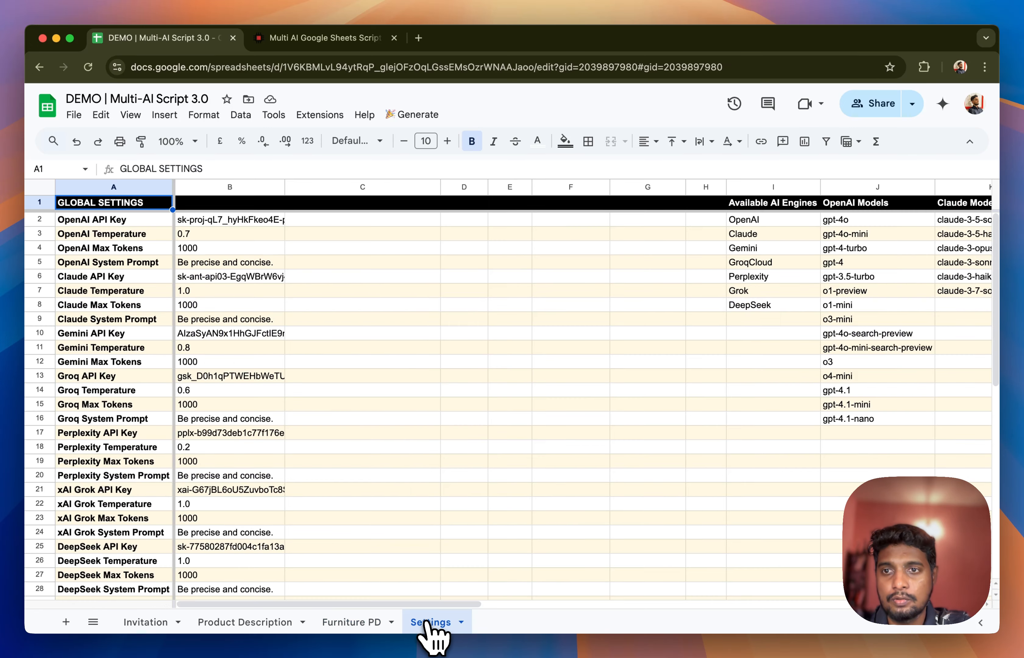
{"action": "left_click", "coordinate": [88, 221]}
{"action": "scroll", "coordinate": [85, 347], "scroll_direction": "down", "scroll_amount": 6}
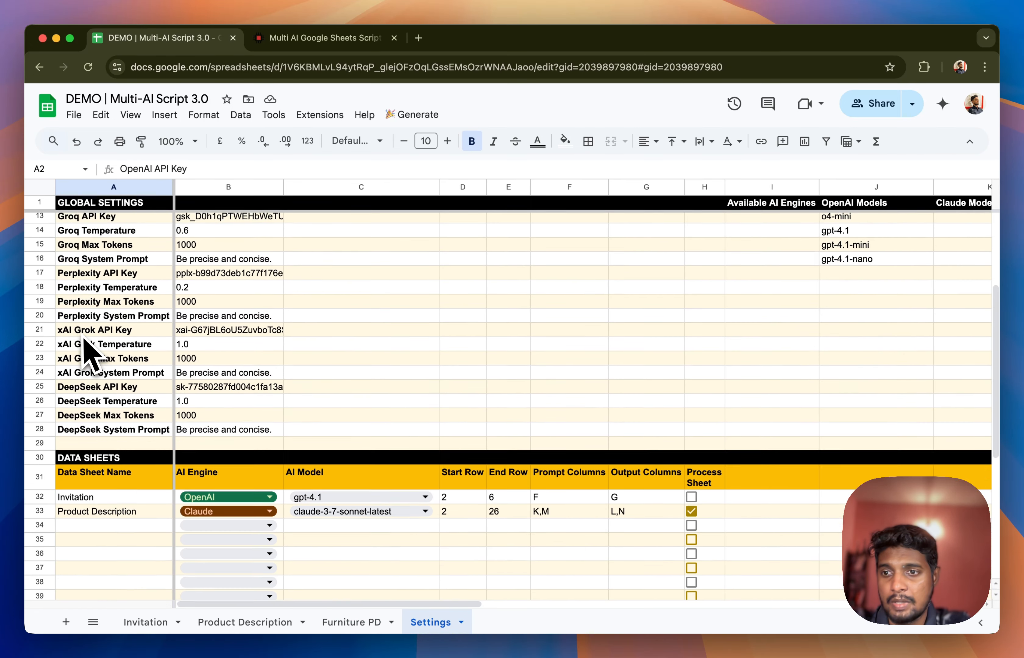
{"action": "scroll", "coordinate": [85, 350], "scroll_direction": "up", "scroll_amount": 6}
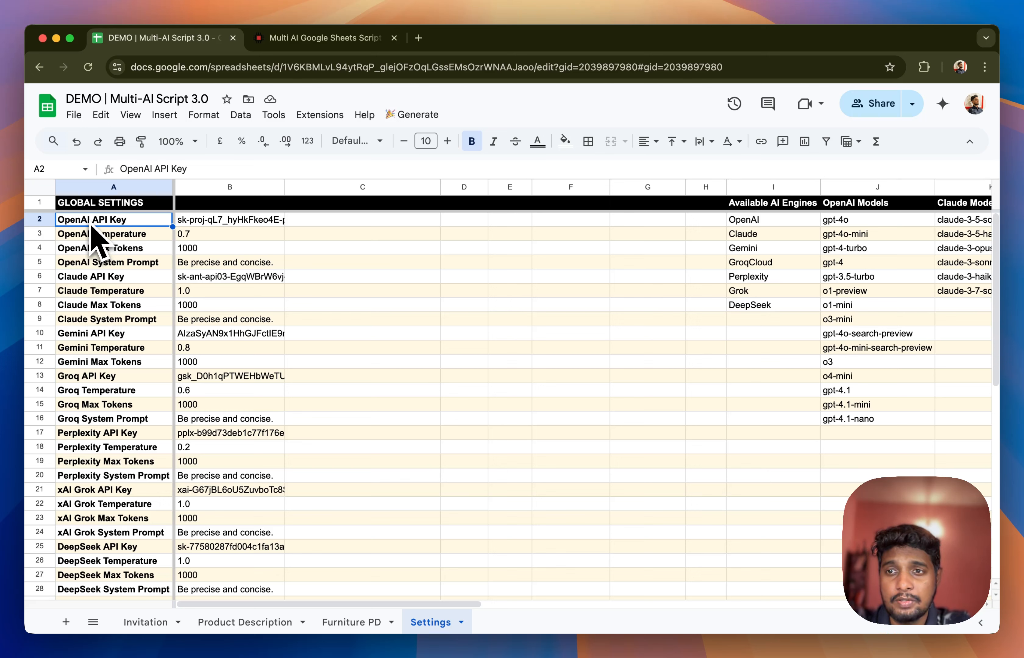
{"action": "left_click_drag", "start_coordinate": [90, 224], "coordinate": [98, 262]}
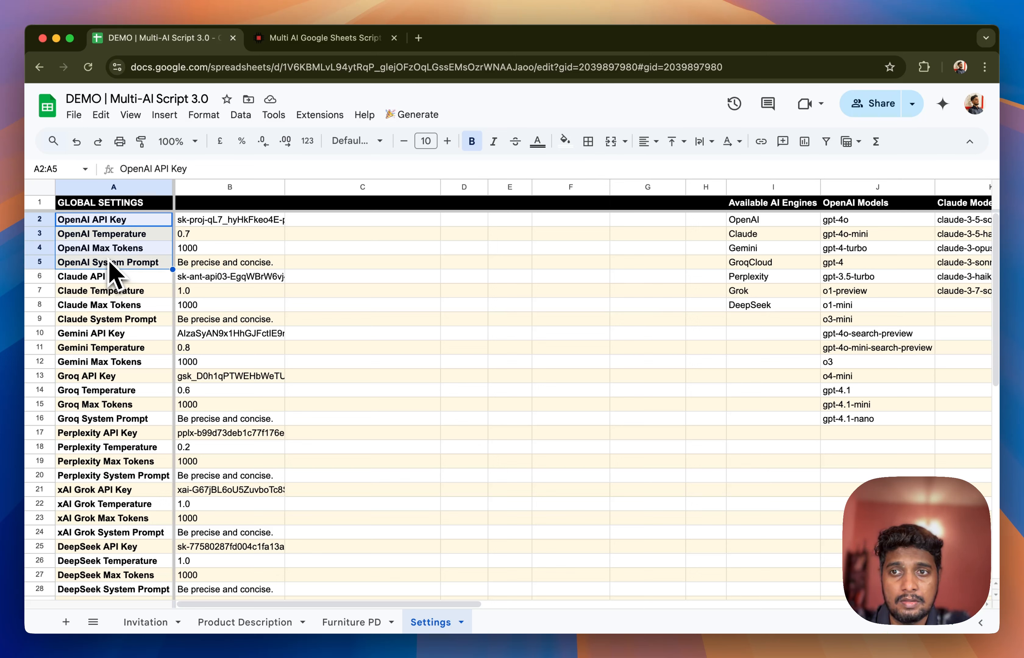
{"action": "left_click", "coordinate": [110, 262]}
{"action": "left_click", "coordinate": [129, 234]}
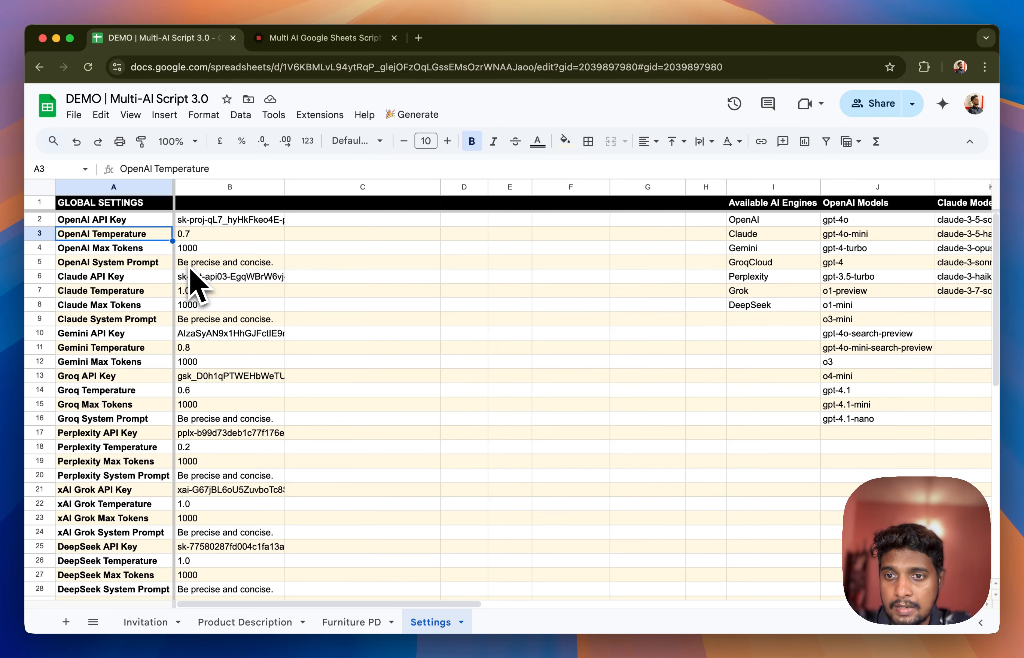
Enter "Furniture PD" as the data sheet name in A34 of the Settings sheet's Data Sheets table
{"action": "scroll", "coordinate": [191, 275], "scroll_direction": "down", "scroll_amount": 7}
{"action": "left_click", "coordinate": [115, 367]}
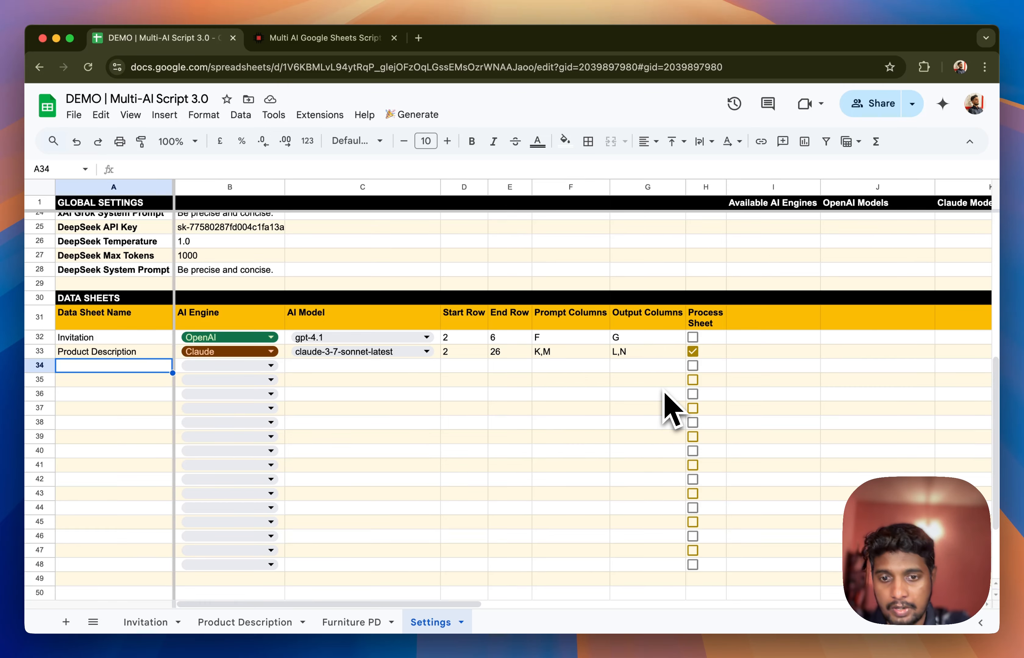
{"action": "left_click", "coordinate": [349, 624]}
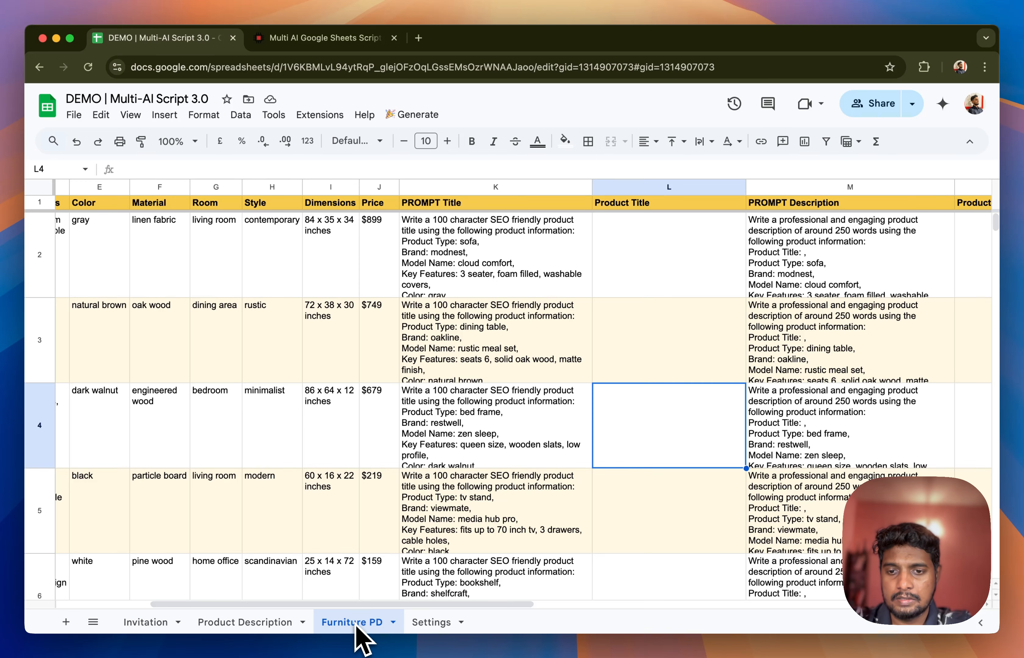
{"action": "left_click", "coordinate": [430, 623]}
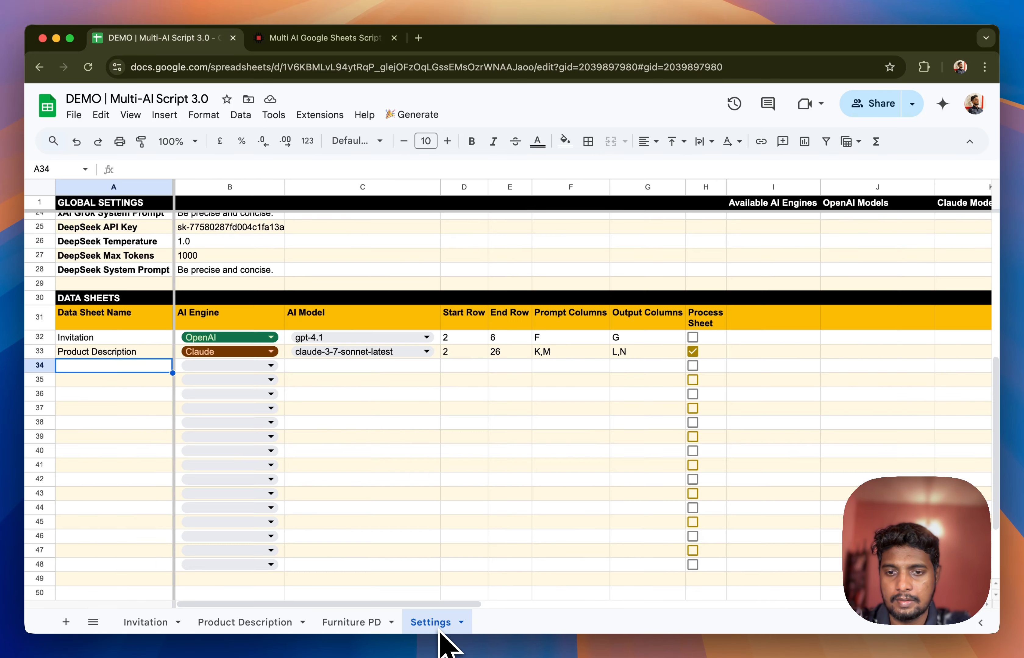
{"action": "left_click", "coordinate": [199, 168]}
{"action": "type", "text": "Furniture PD"}
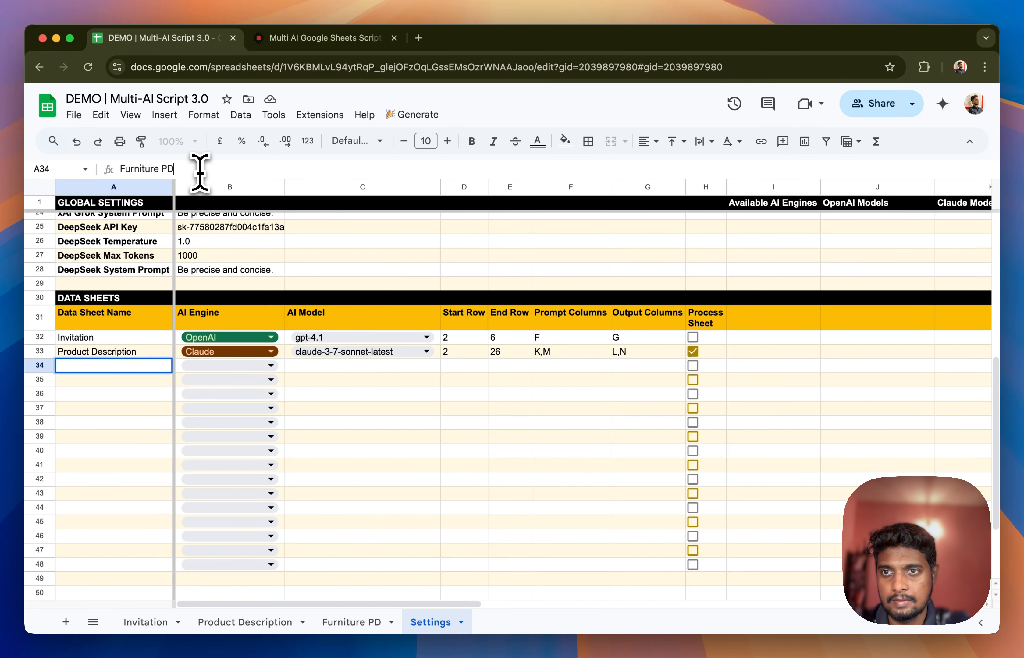
{"action": "key", "text": "Tab"}
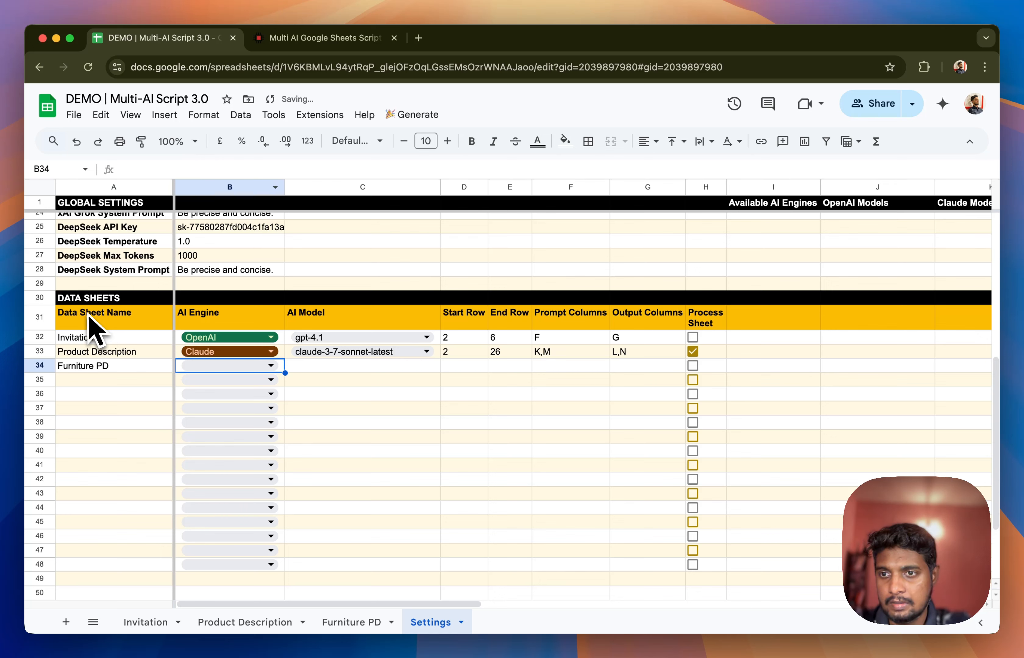
Choose OpenAI as the AI Engine for the Furniture PD row
{"action": "left_click", "coordinate": [98, 327]}
{"action": "left_click", "coordinate": [88, 365]}
{"action": "left_click", "coordinate": [198, 367]}
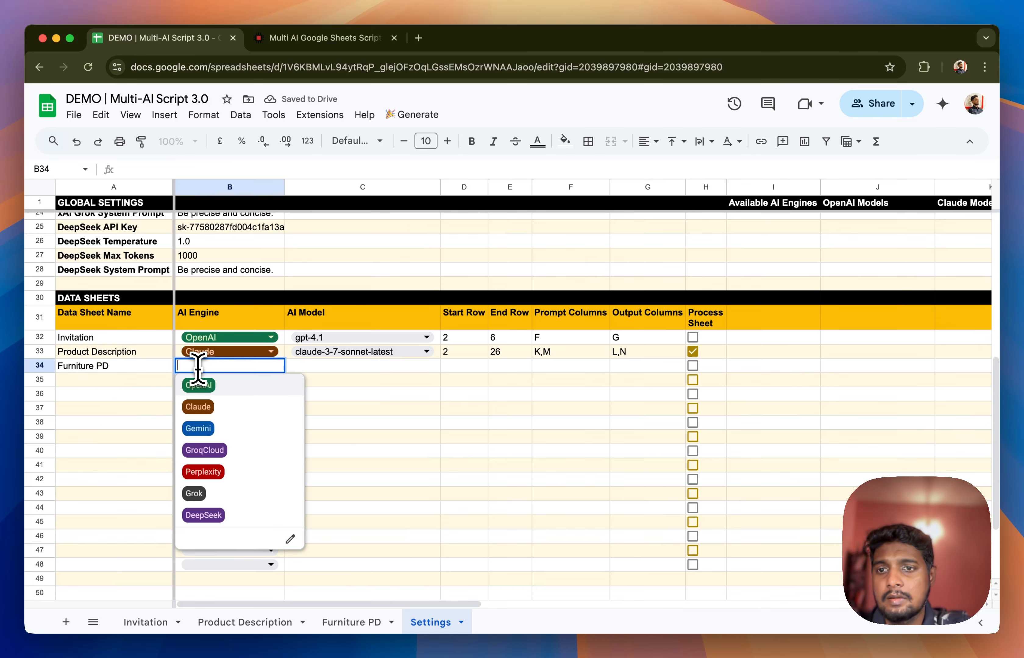
{"action": "left_click", "coordinate": [211, 386]}
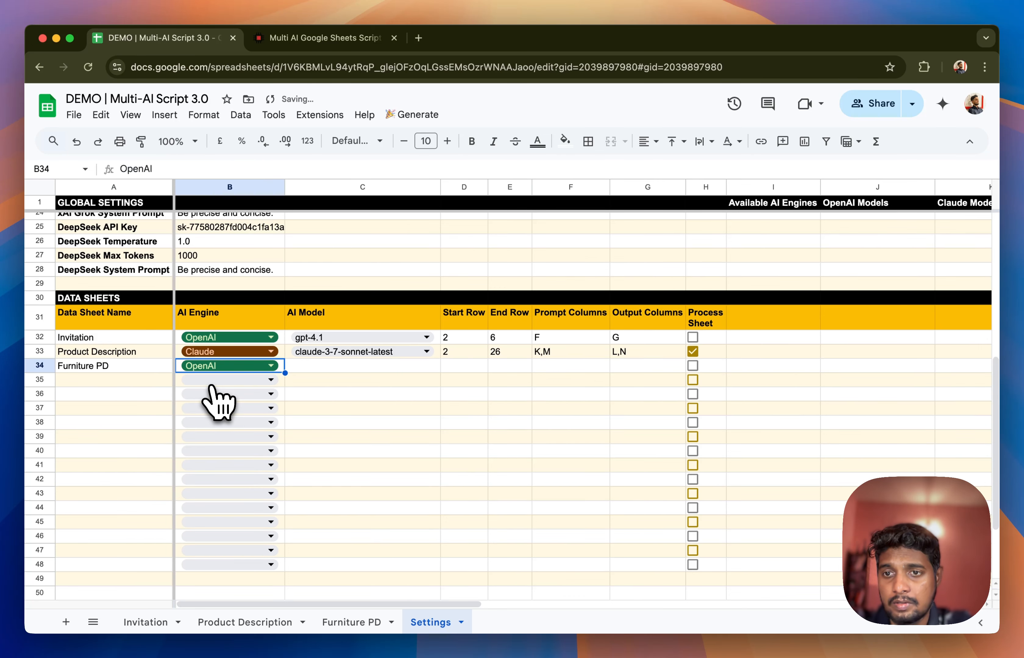
Copy gpt-4.1 from the OpenAI Models list into the Furniture PD row's AI Model cell, C34
{"action": "double_click", "coordinate": [318, 369]}
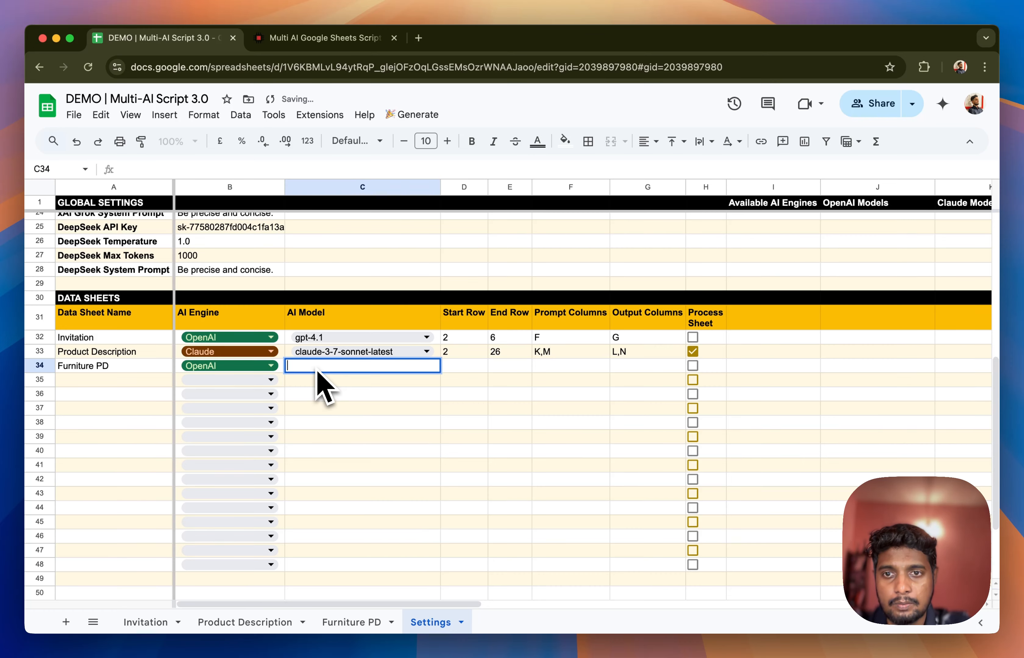
{"action": "left_click", "coordinate": [332, 409]}
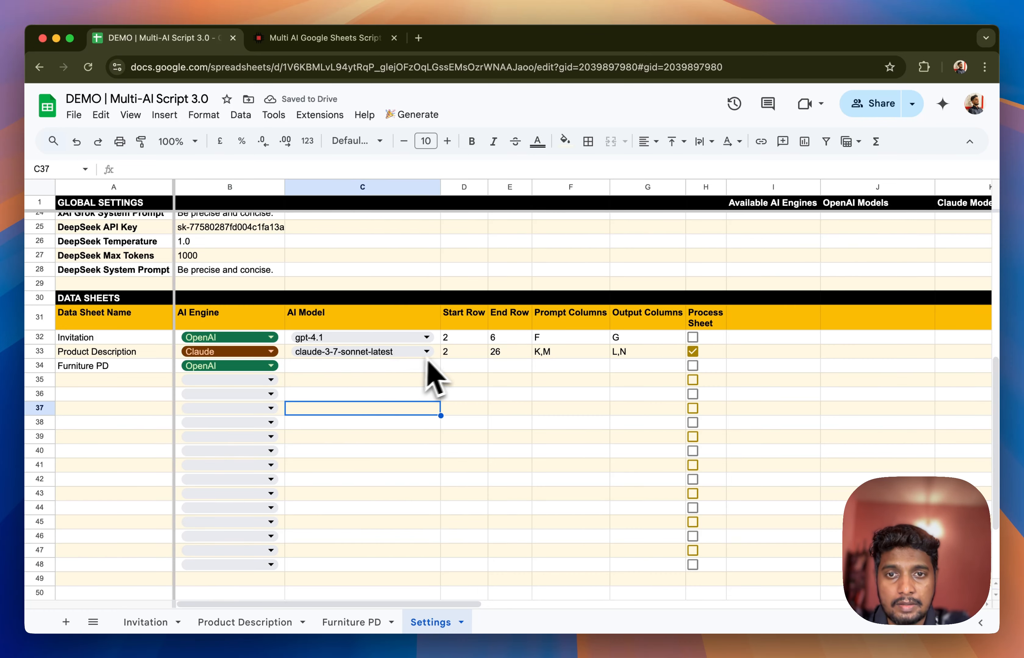
{"action": "left_click", "coordinate": [438, 355]}
{"action": "left_click", "coordinate": [370, 371]}
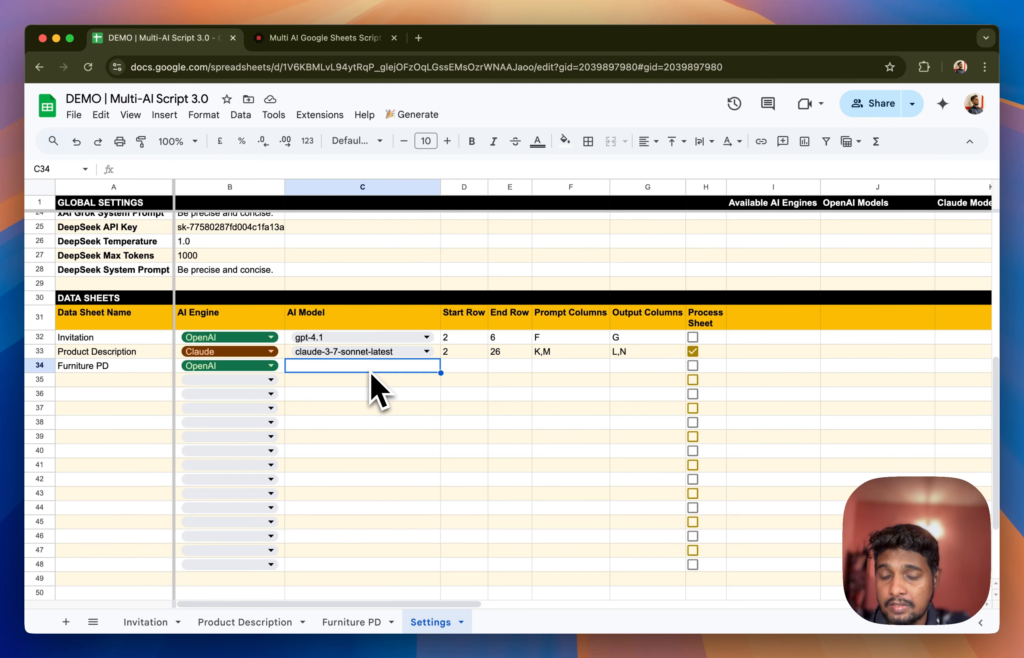
{"action": "scroll", "coordinate": [377, 388], "scroll_direction": "up", "scroll_amount": 10}
{"action": "scroll", "coordinate": [491, 354], "scroll_direction": "right", "scroll_amount": 5}
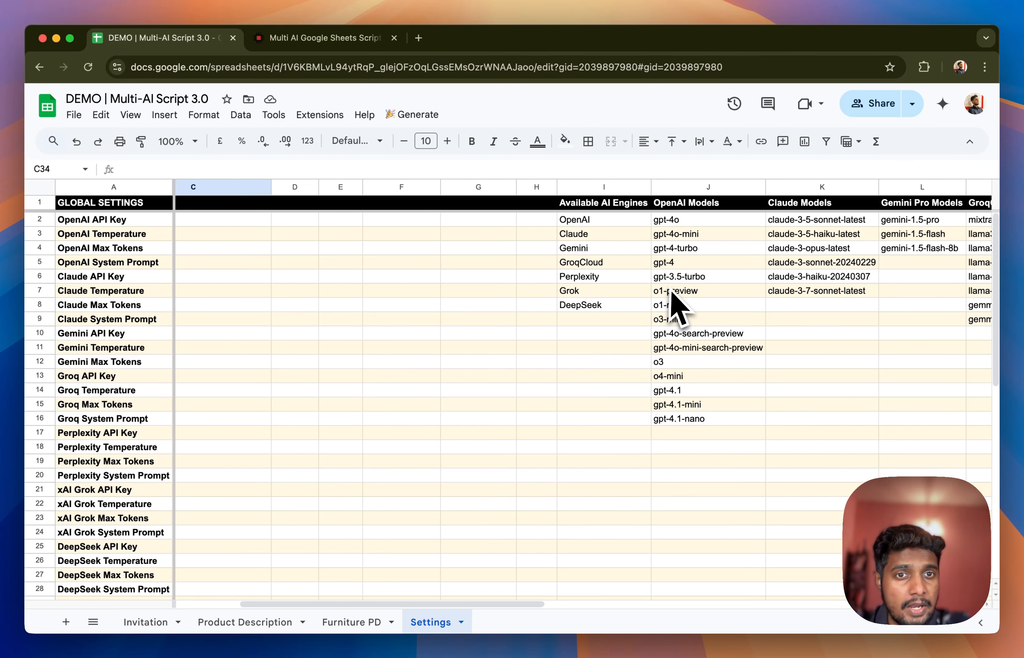
{"action": "left_click", "coordinate": [682, 395]}
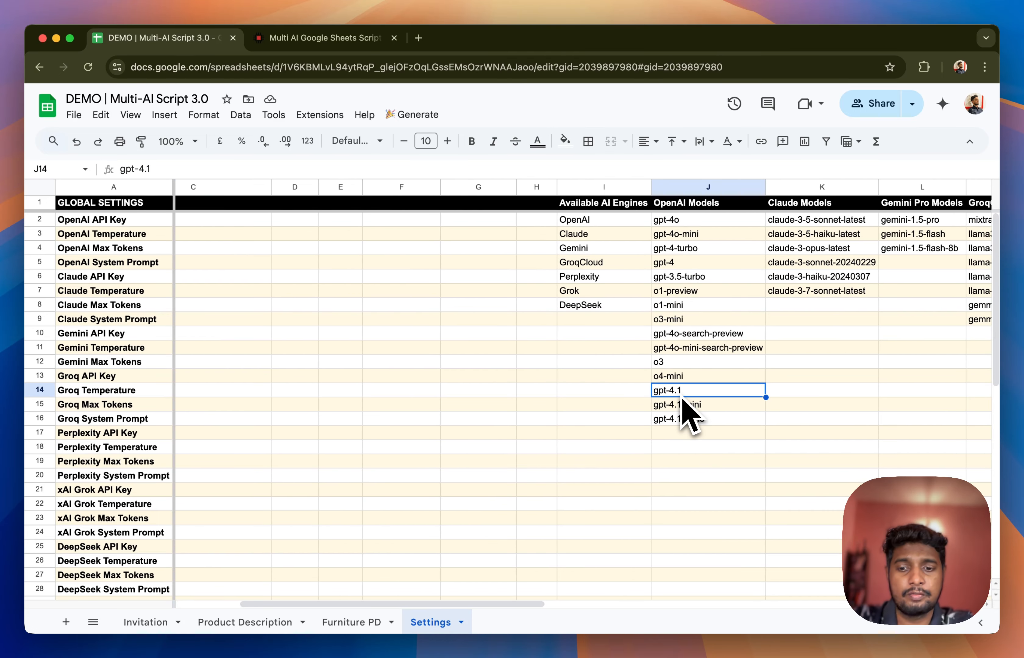
{"action": "scroll", "coordinate": [683, 398], "scroll_direction": "left", "scroll_amount": 3}
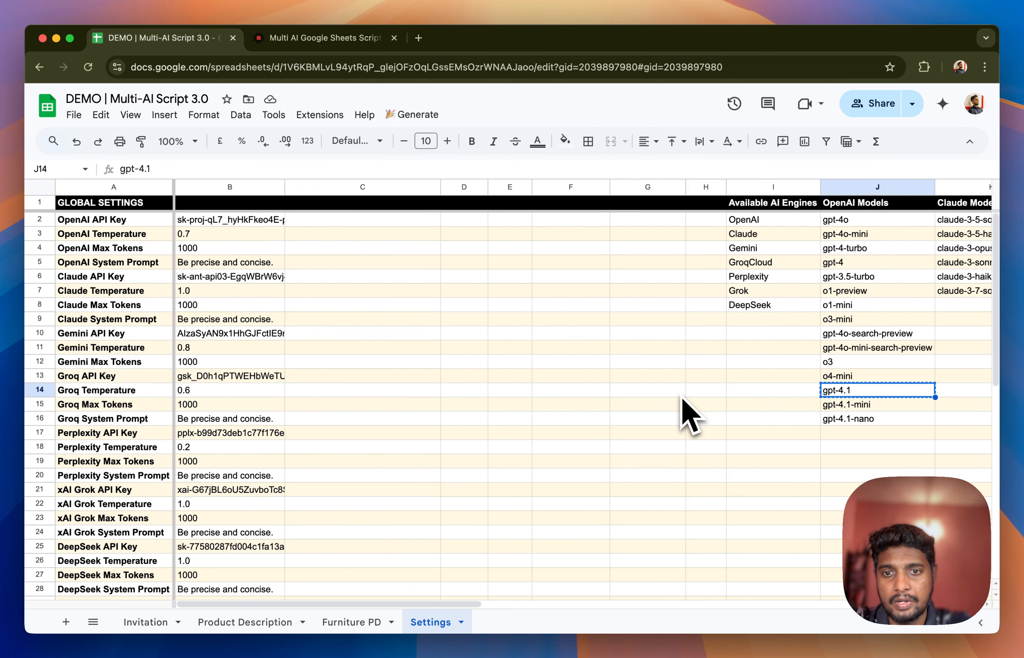
{"action": "scroll", "coordinate": [685, 409], "scroll_direction": "down", "scroll_amount": 8}
{"action": "left_click", "coordinate": [383, 373]}
{"action": "type", "text": "gpt-4.1"}
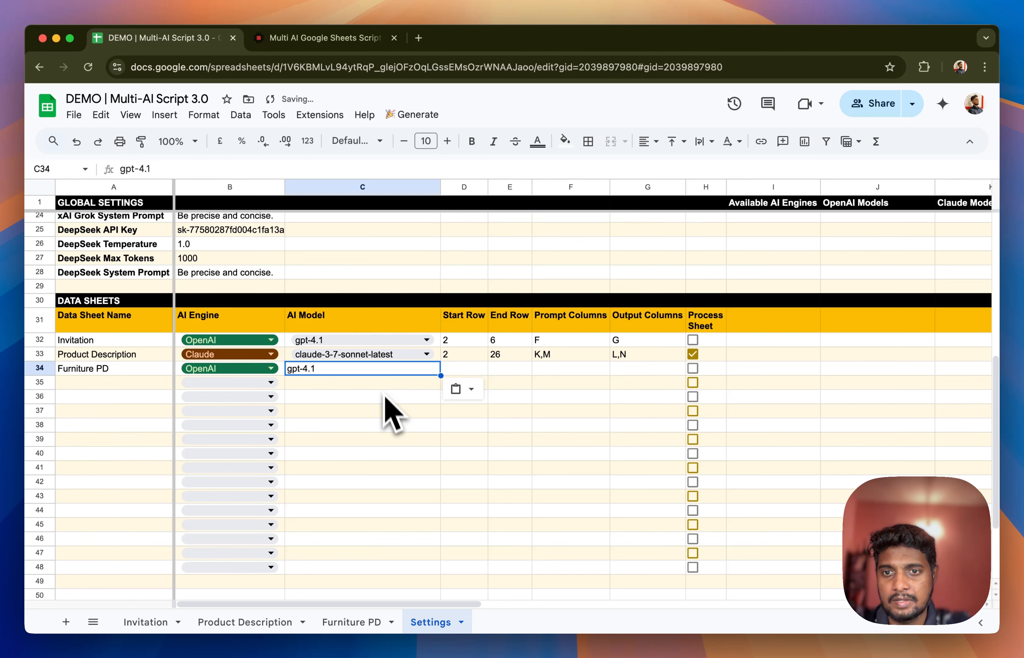
{"action": "left_click", "coordinate": [385, 411]}
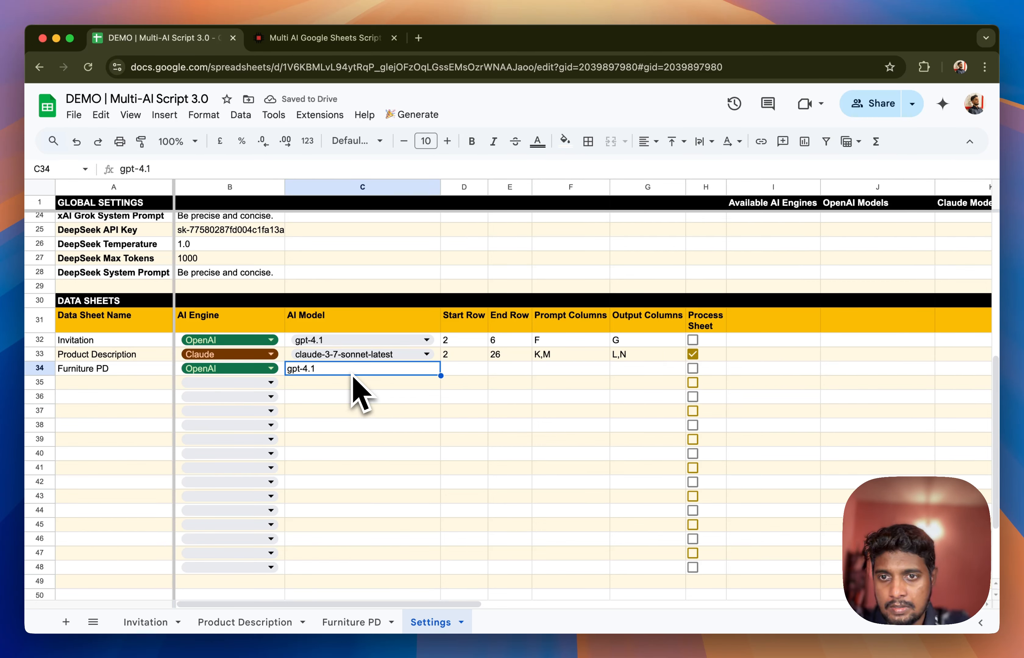
Fill the AI Model dropdown from C33 down to C34 and choose gpt-4.1 for the Furniture PD row
{"action": "left_click", "coordinate": [434, 356]}
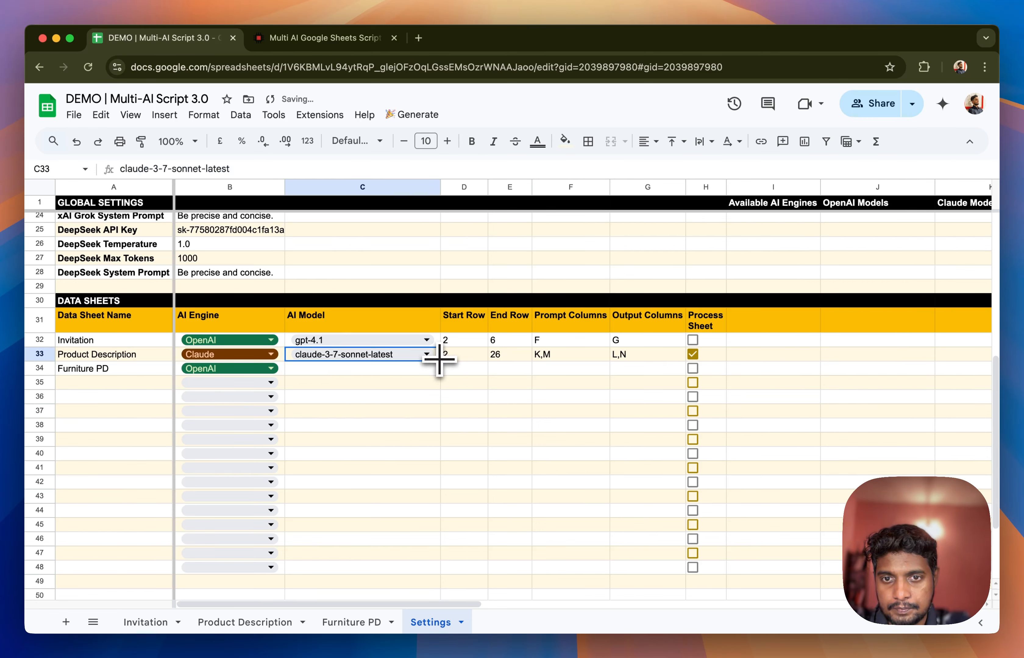
{"action": "left_click_drag", "start_coordinate": [439, 366], "coordinate": [443, 373]}
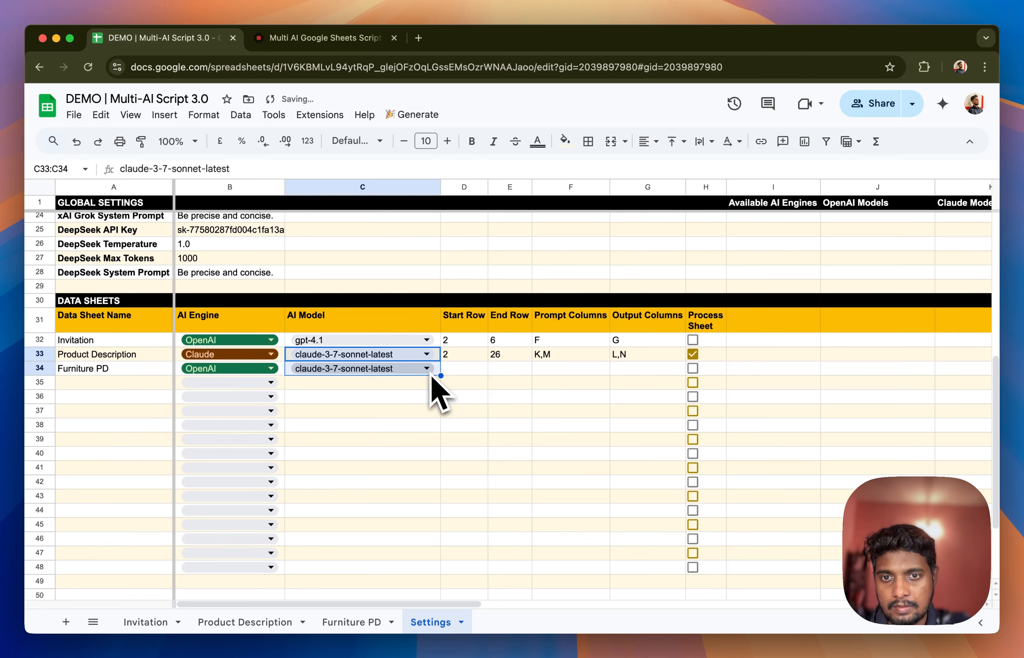
{"action": "double_click", "coordinate": [428, 369]}
{"action": "key", "text": "super+a"}
{"action": "type", "text": "4"}
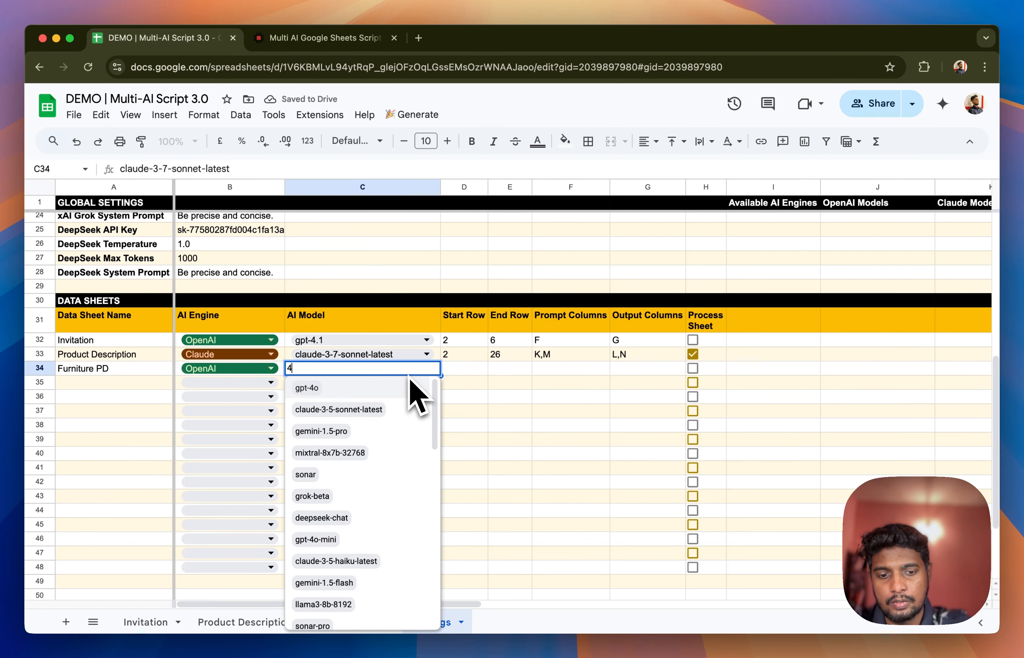
{"action": "type", "text": ".1"}
{"action": "left_click", "coordinate": [379, 387]}
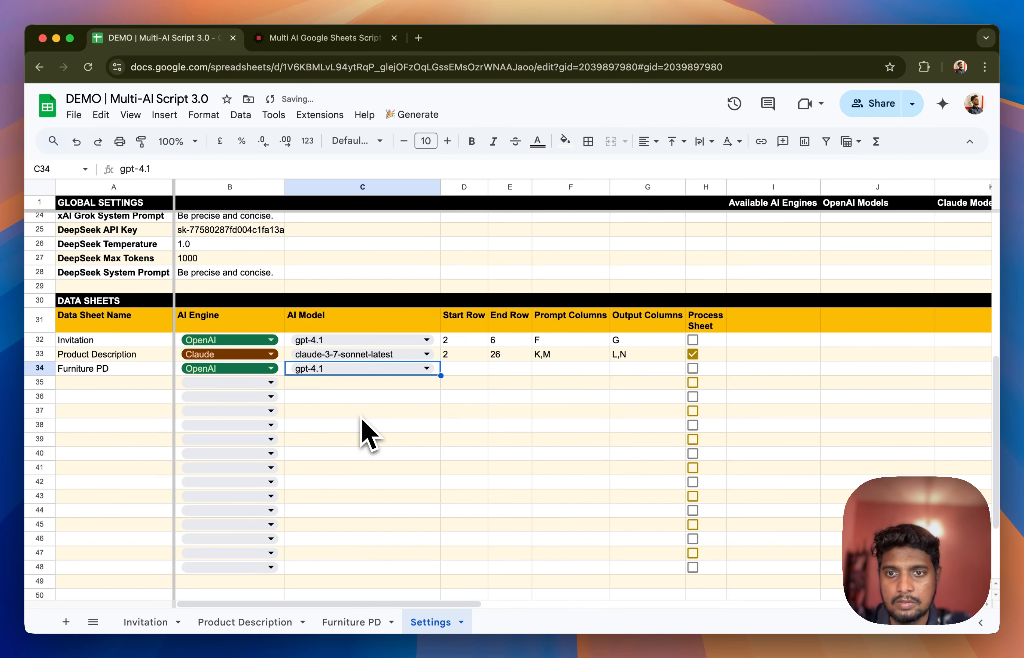
{"action": "left_click", "coordinate": [351, 409]}
Check the product rows on the Furniture PD sheet and set its Start Row to 2 and End Row to 6 in Settings
{"action": "left_click", "coordinate": [452, 369]}
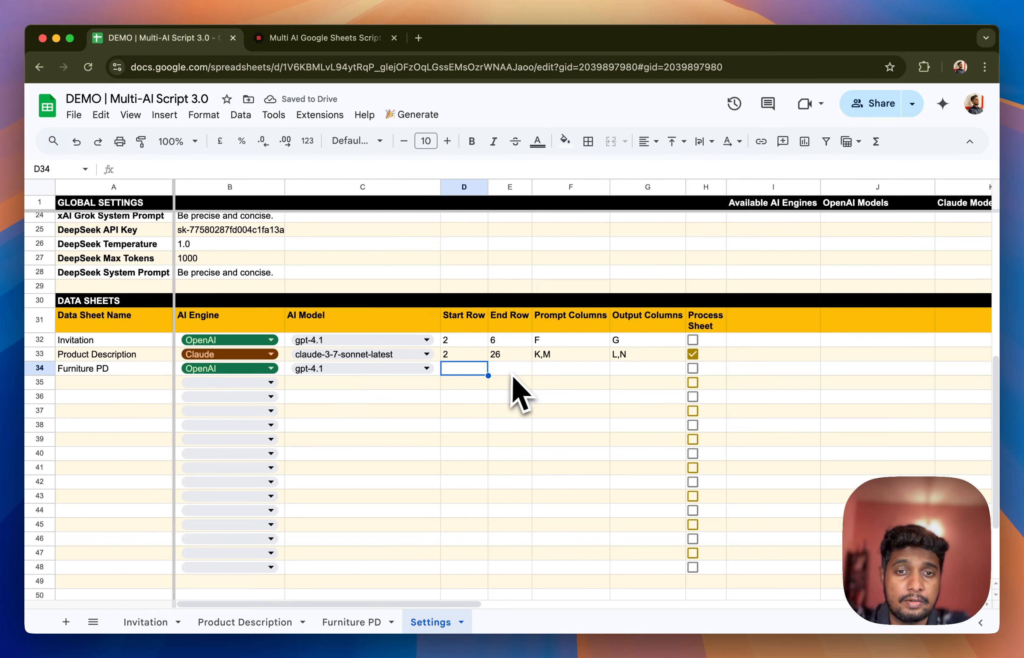
{"action": "left_click", "coordinate": [323, 622]}
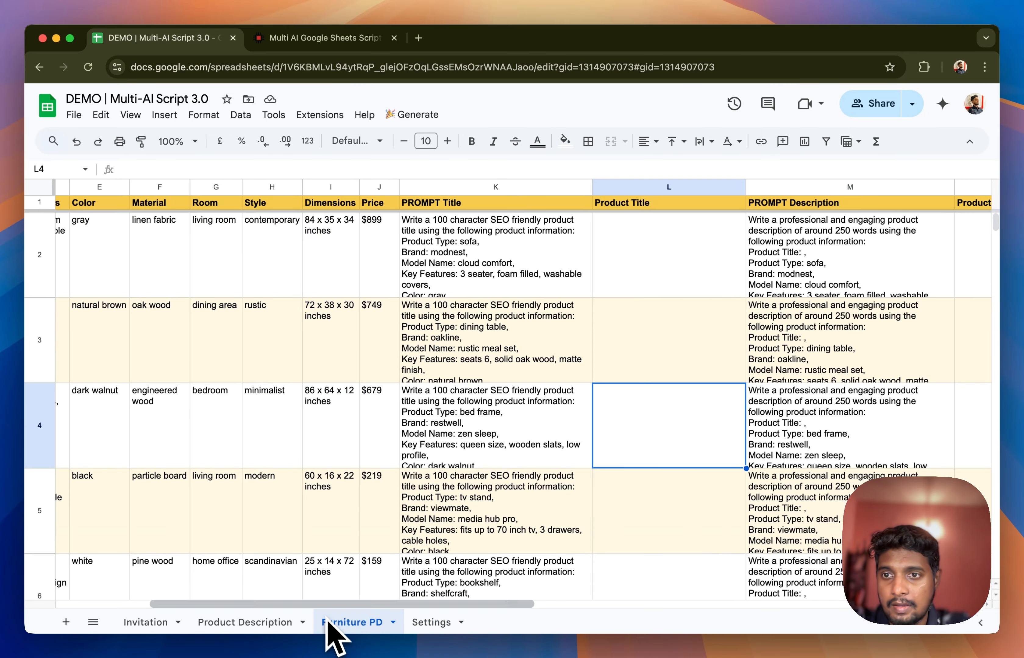
{"action": "scroll", "coordinate": [148, 342], "scroll_direction": "left", "scroll_amount": 5}
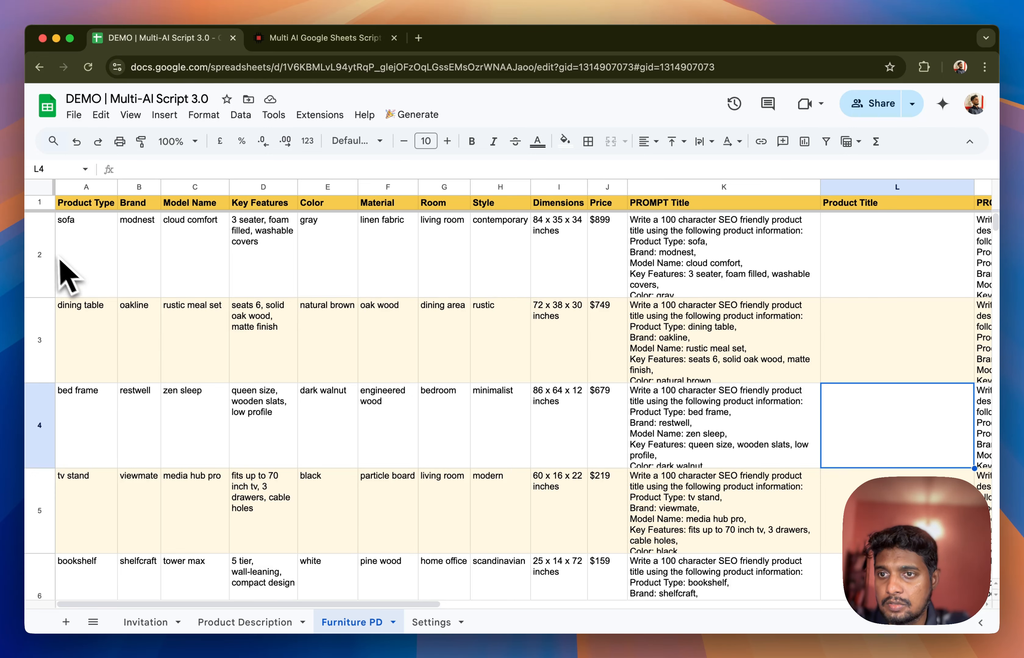
{"action": "scroll", "coordinate": [51, 301], "scroll_direction": "down", "scroll_amount": 5}
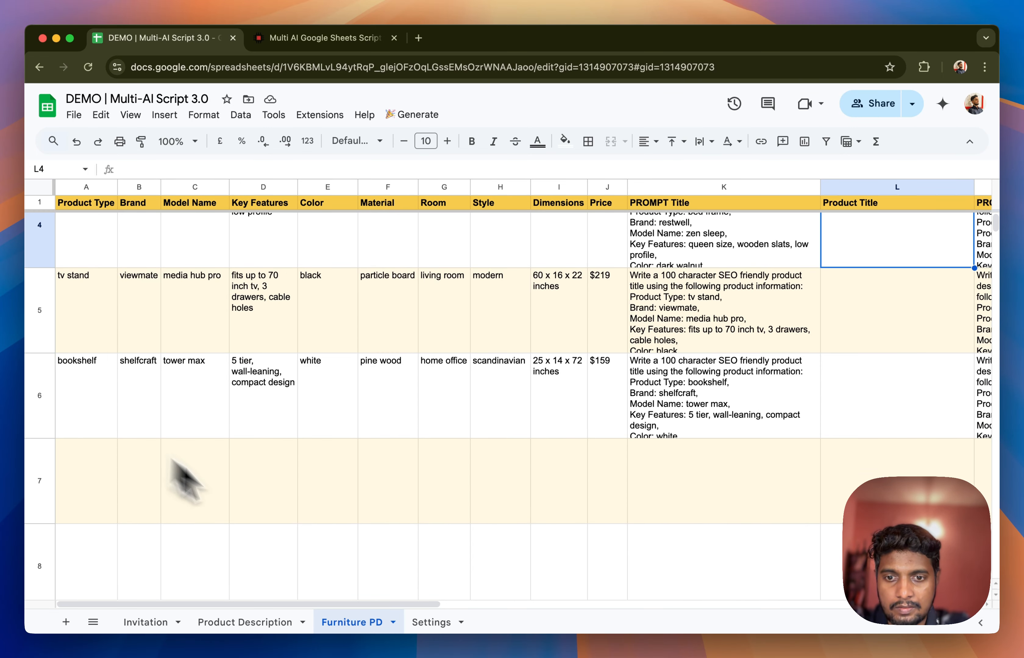
{"action": "left_click", "coordinate": [425, 622]}
Check the title columns on the Furniture PD sheet and set its Prompt Columns to K and Output Columns to L in Settings
{"action": "left_click", "coordinate": [351, 622]}
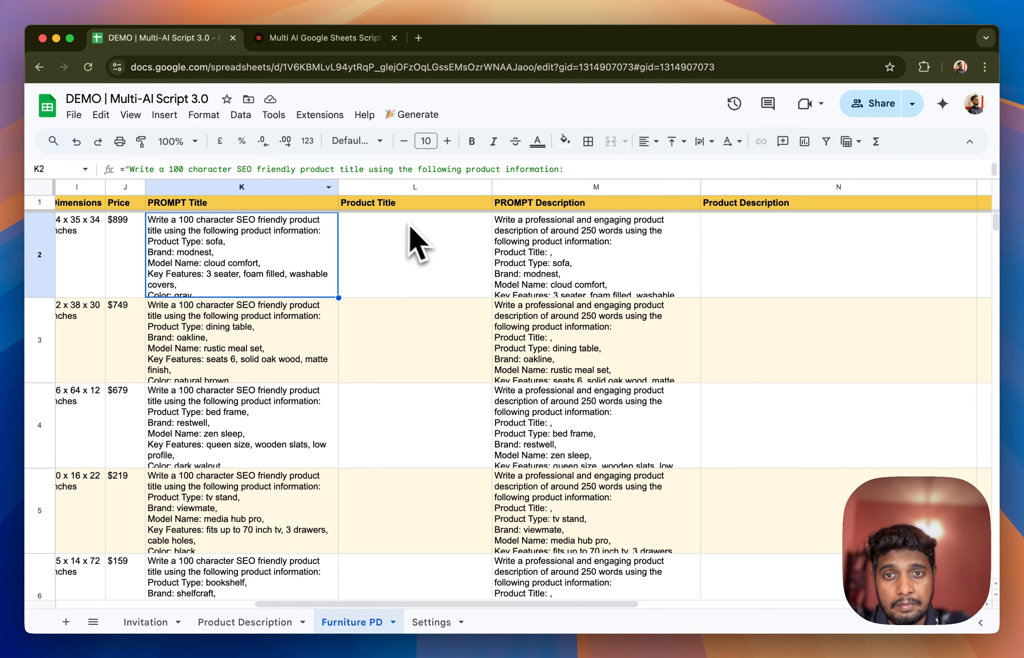
{"action": "left_click", "coordinate": [432, 625]}
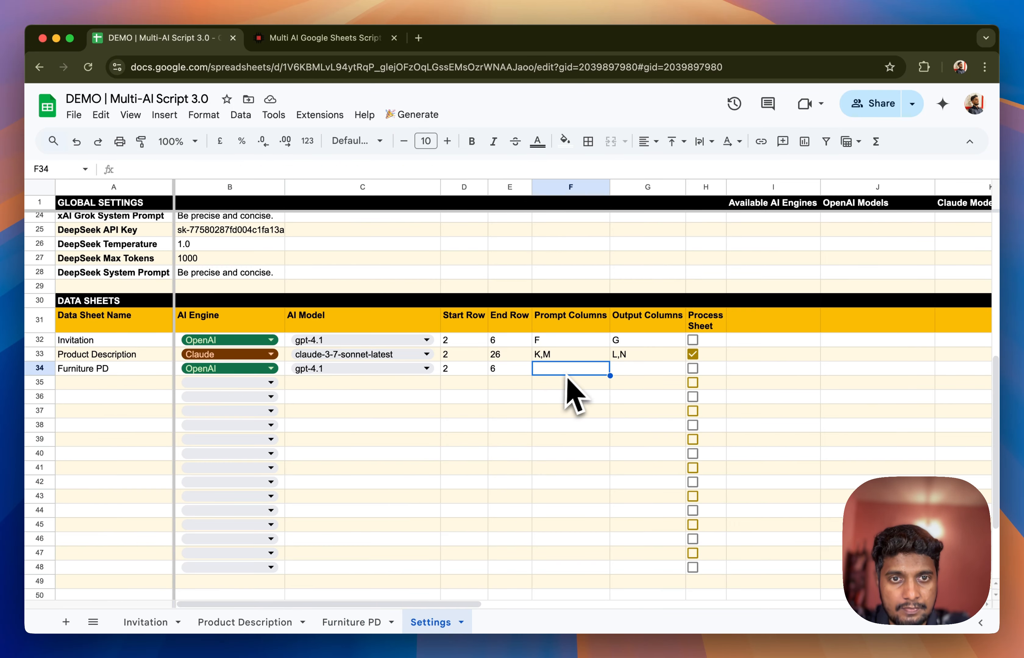
{"action": "type", "text": "KL"}
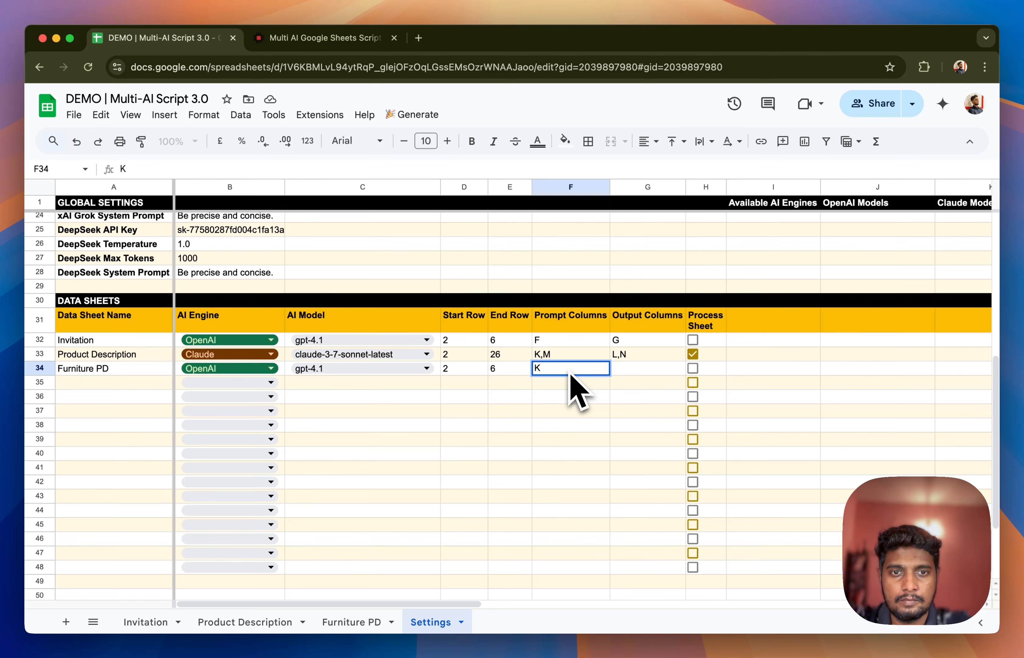
{"action": "key", "text": "Tab"}
{"action": "type", "text": "L"}
{"action": "key", "text": "Return"}
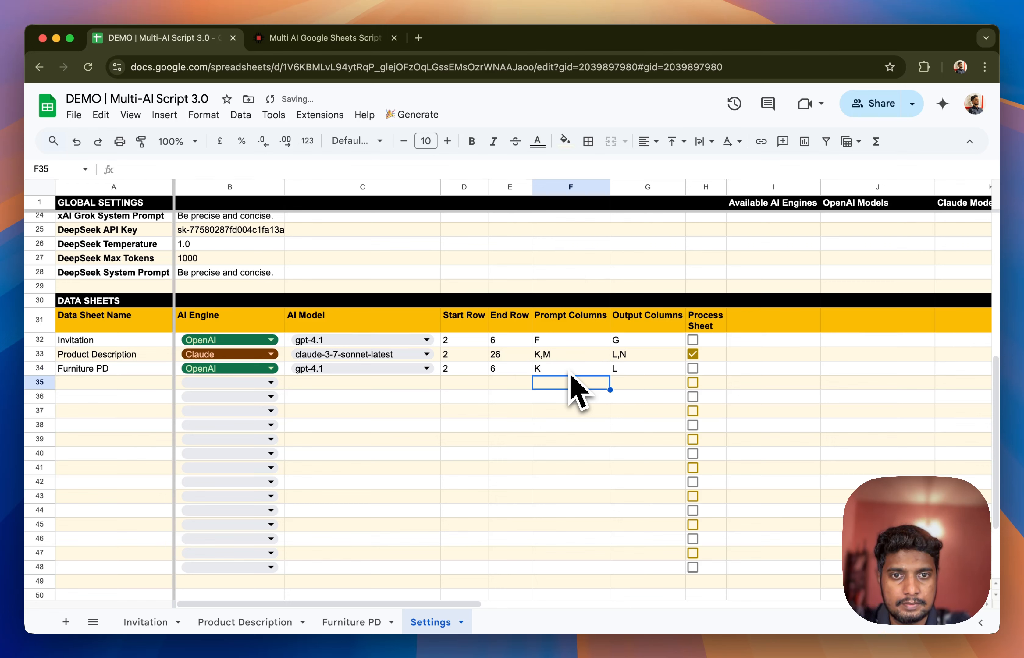
Check the description columns on the Furniture PD sheet and extend its Prompt Columns to K,M and Output Columns to L,N in Settings
{"action": "left_click", "coordinate": [337, 623]}
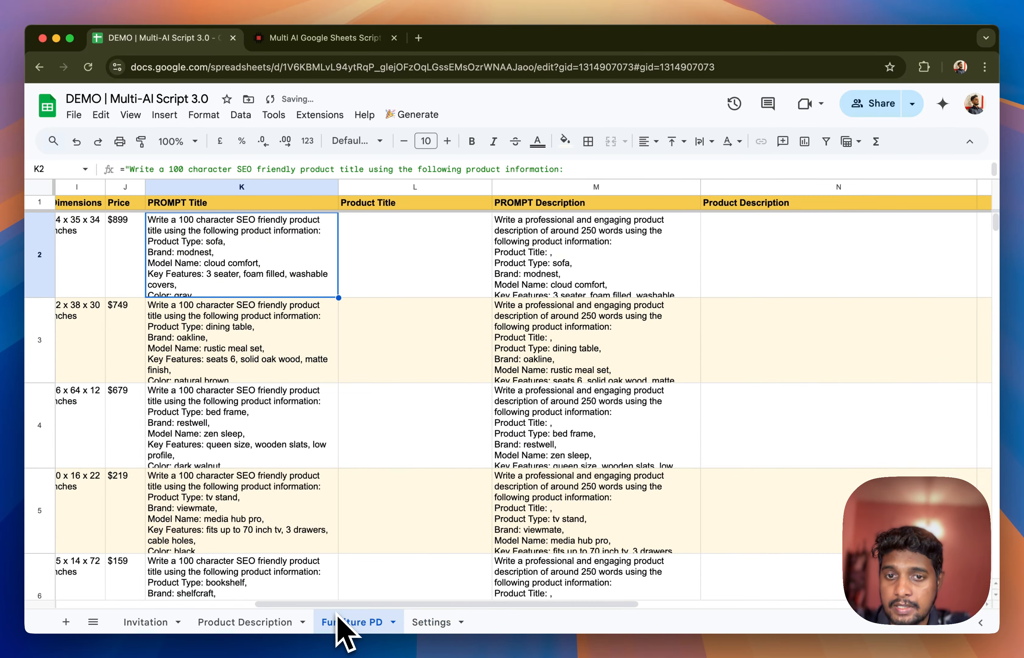
{"action": "left_click", "coordinate": [557, 381]}
{"action": "scroll", "coordinate": [439, 267], "scroll_direction": "right", "scroll_amount": 5}
{"action": "left_click", "coordinate": [438, 260]}
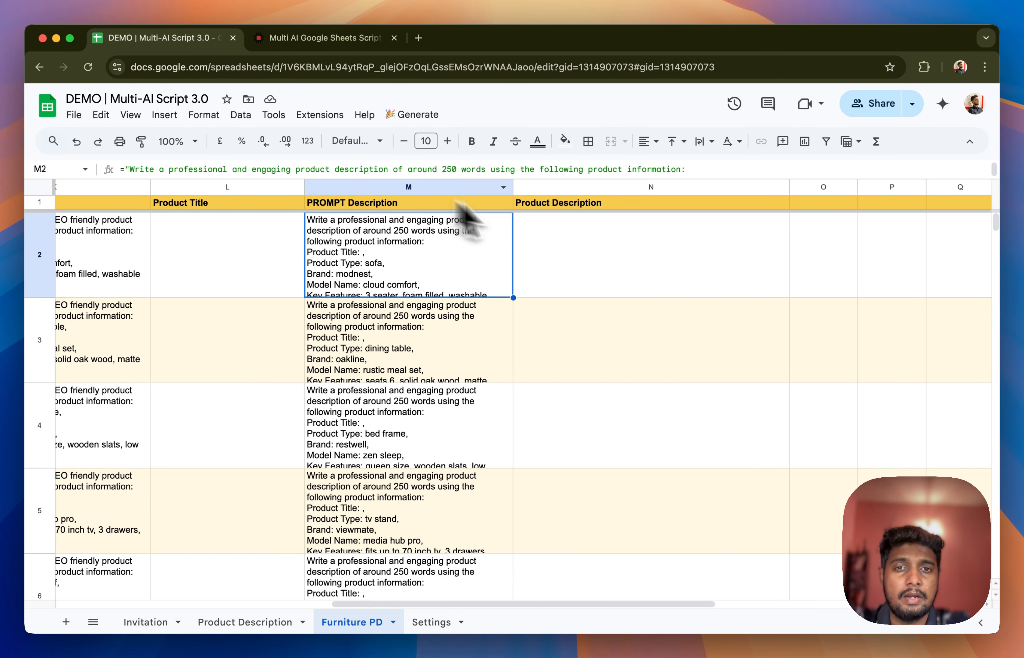
{"action": "left_click", "coordinate": [604, 258]}
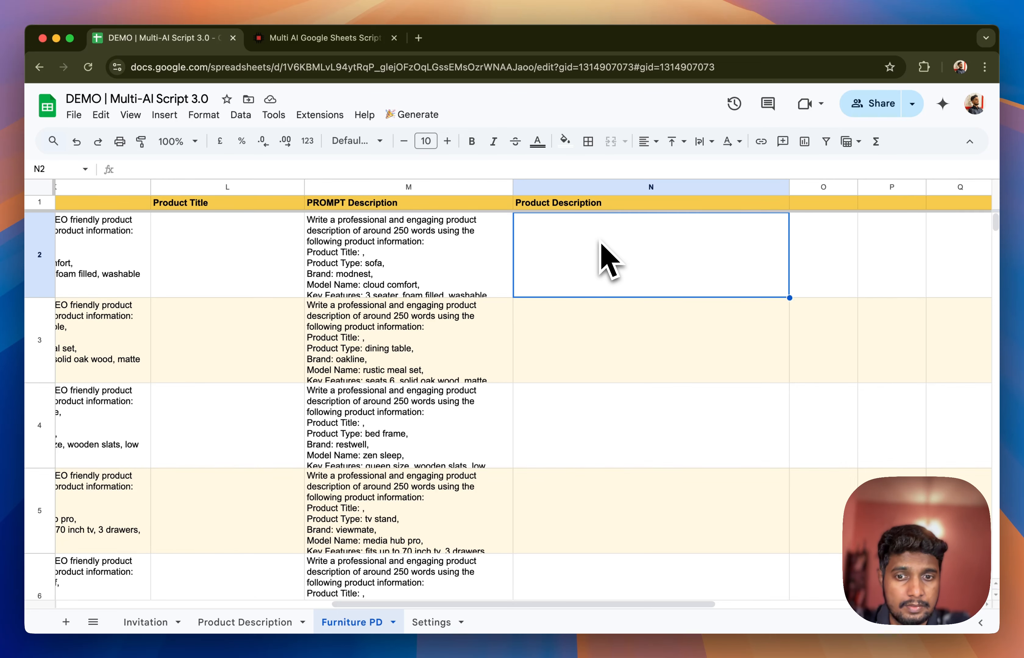
{"action": "left_click", "coordinate": [431, 622]}
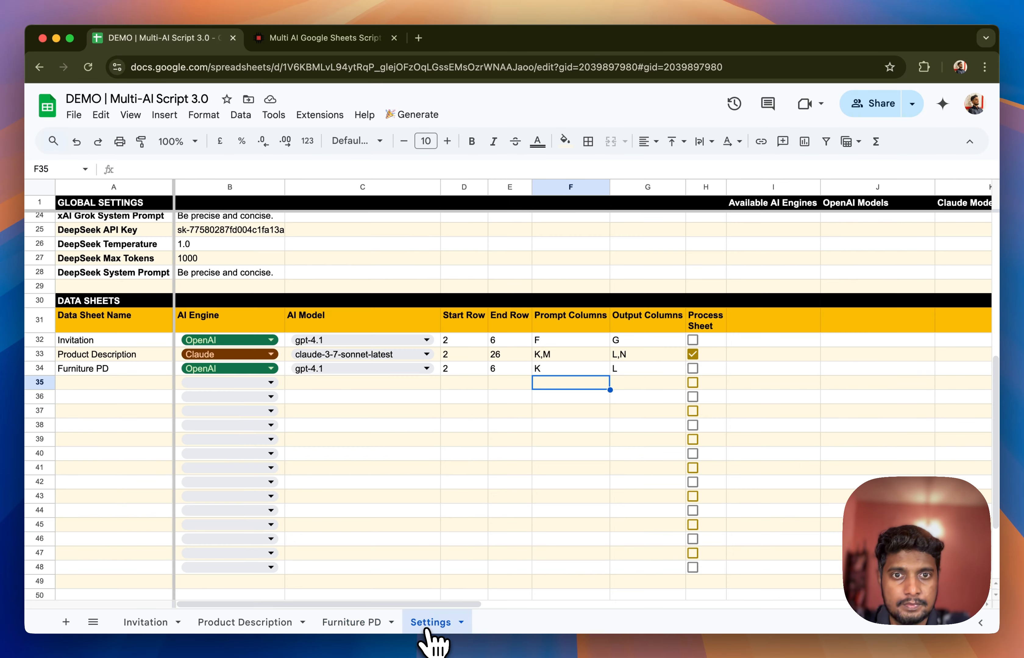
{"action": "double_click", "coordinate": [566, 374]}
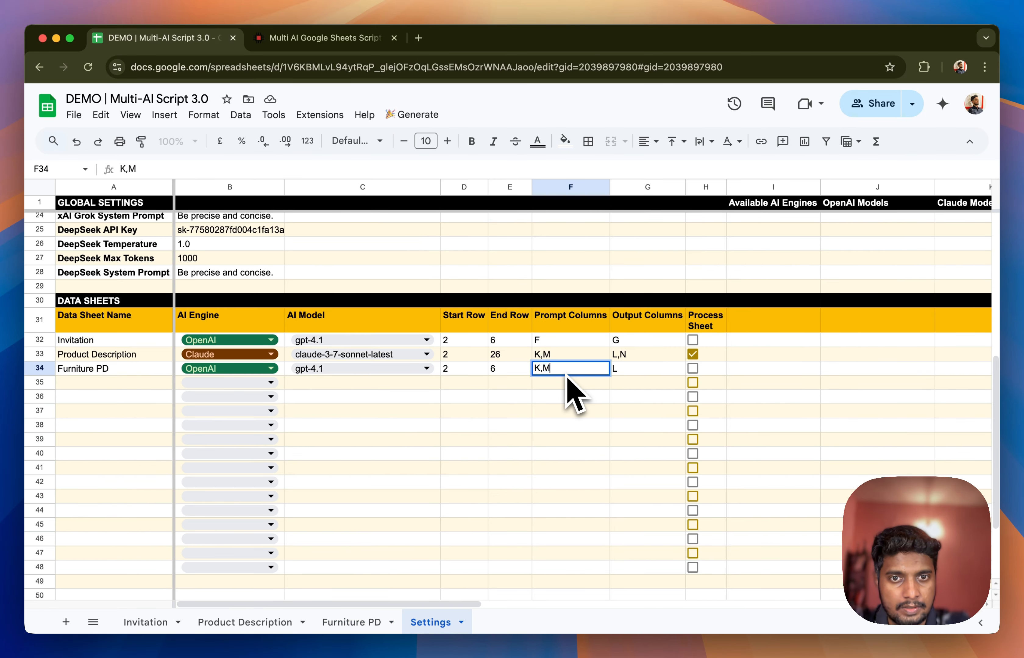
{"action": "key", "text": "Tab"}
{"action": "key", "text": "Return"}
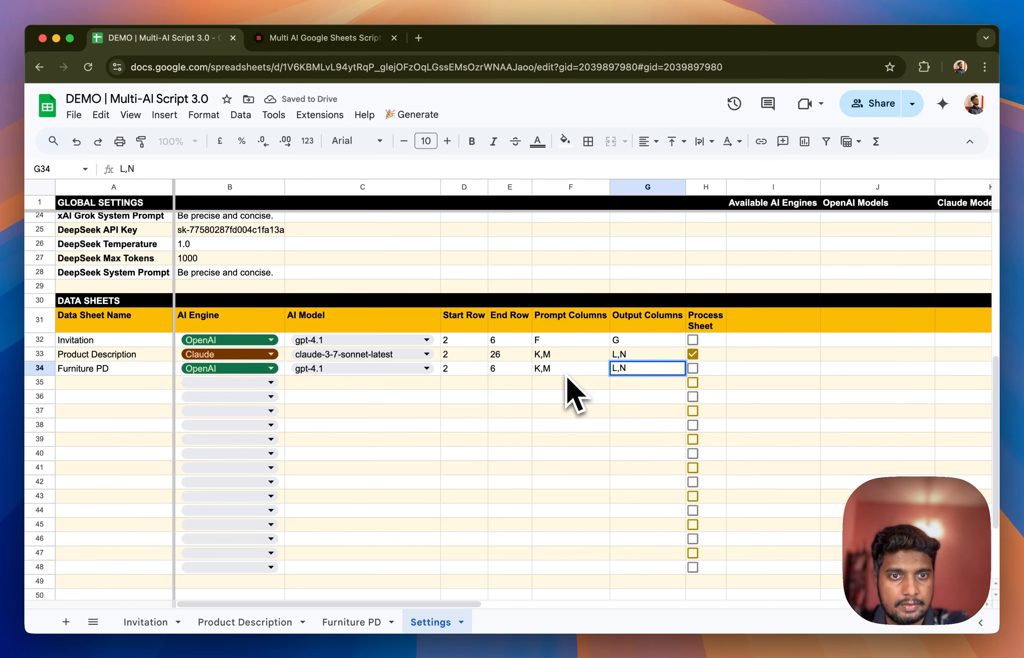
{"action": "key", "text": "Return"}
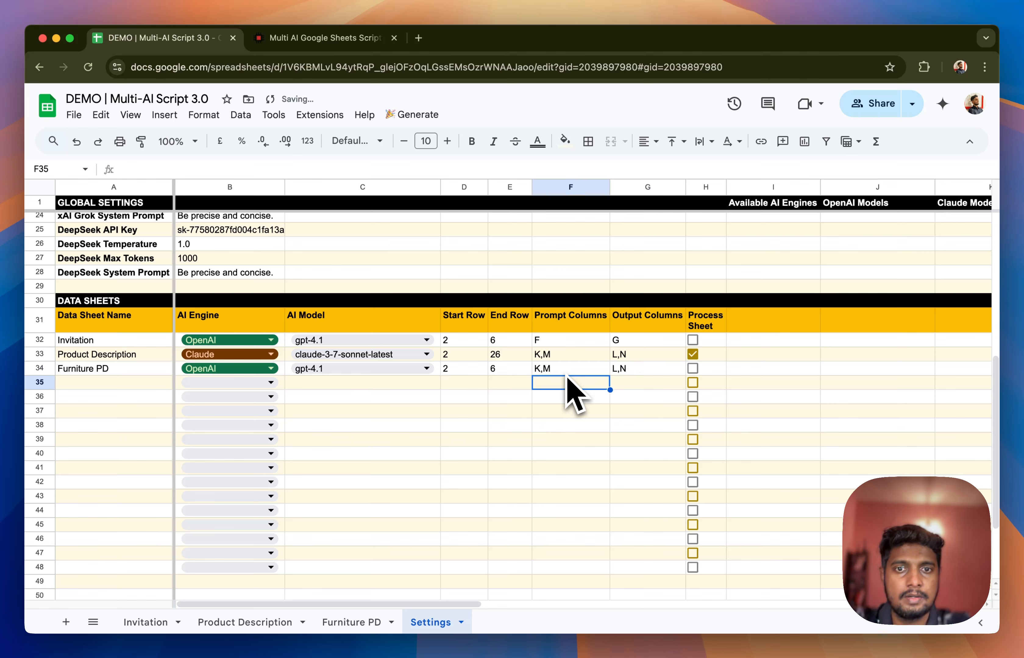
Disable Process Sheet for the Product Description row and enable it for the Furniture PD row
{"action": "left_click", "coordinate": [696, 355]}
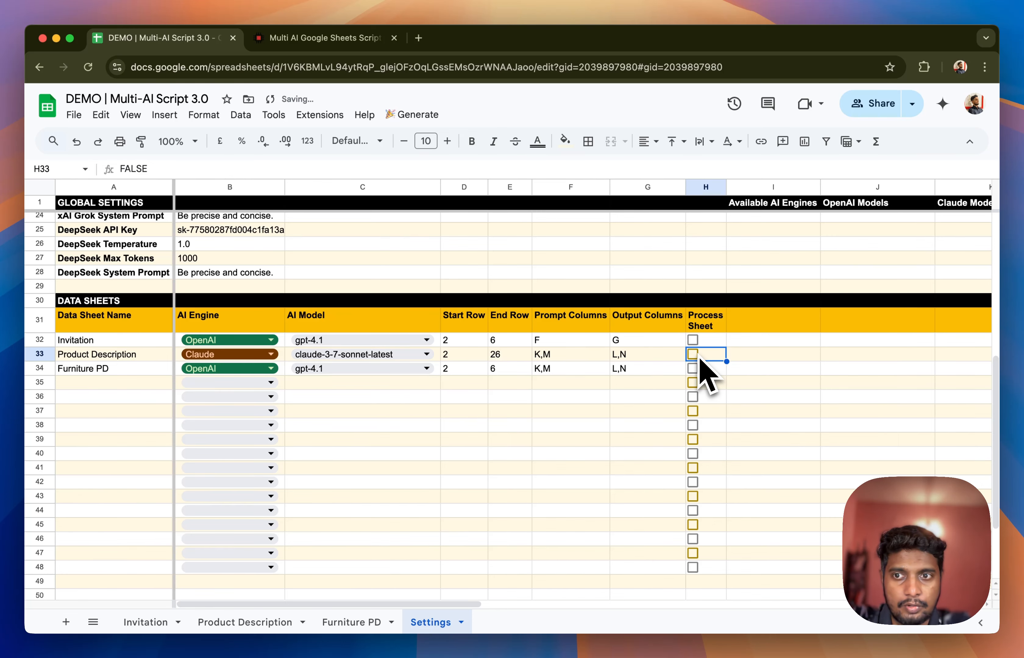
{"action": "left_click", "coordinate": [694, 369]}
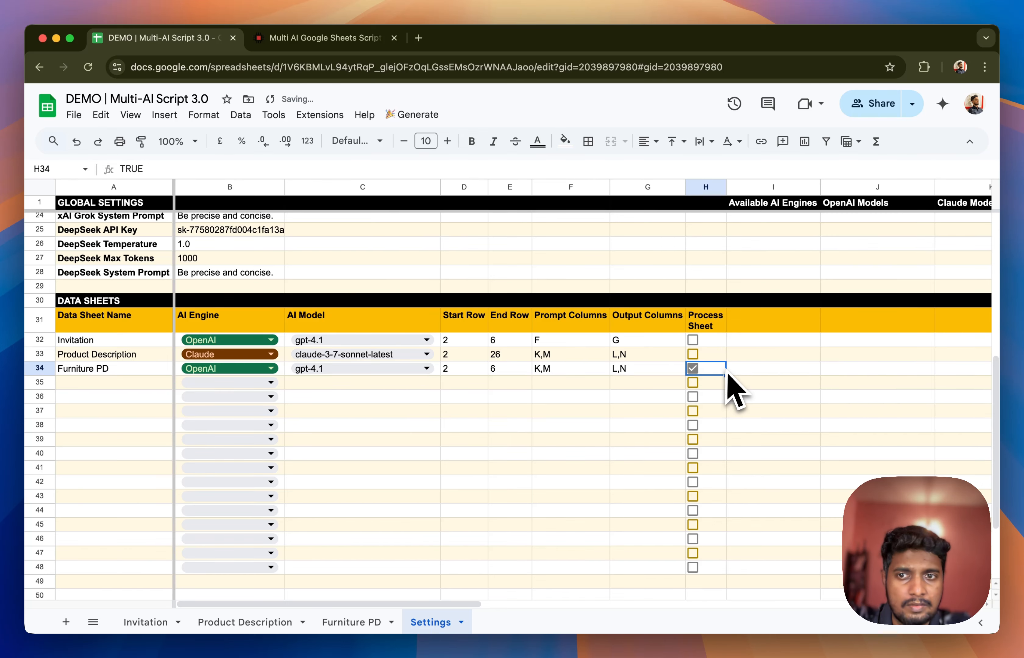
{"action": "left_click", "coordinate": [88, 369]}
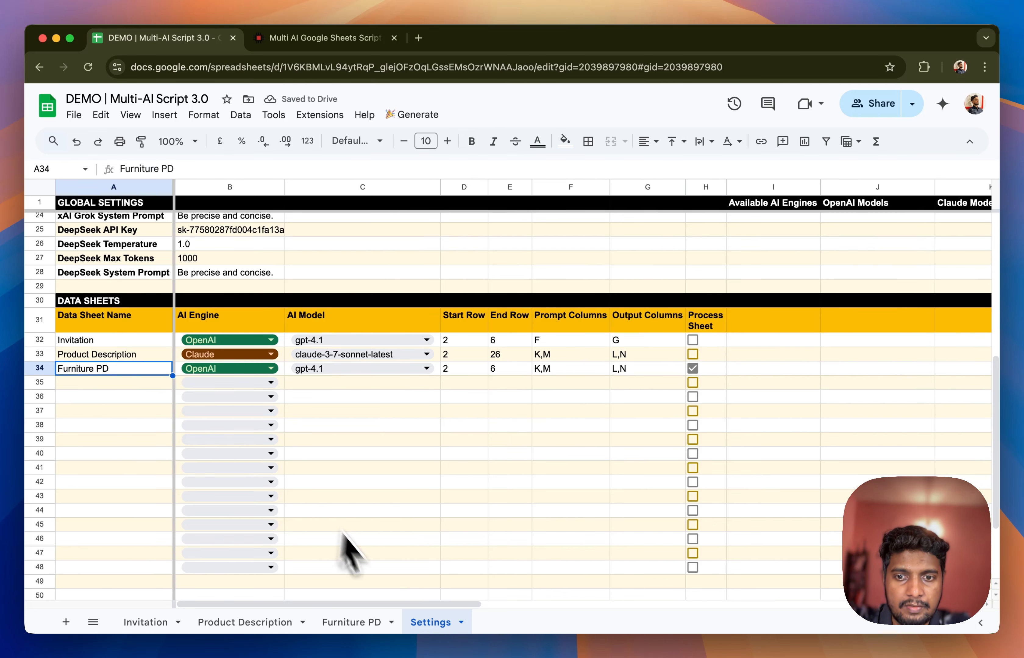
Return to the Furniture PD sheet and run the Process Sheets script
{"action": "left_click", "coordinate": [351, 622]}
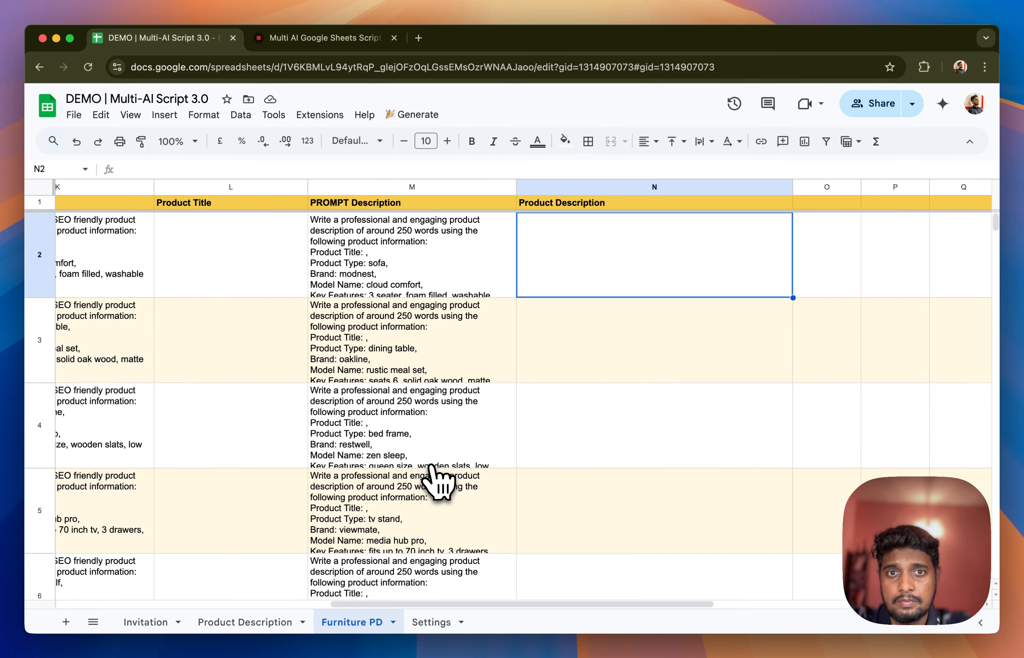
{"action": "scroll", "coordinate": [435, 484], "scroll_direction": "left", "scroll_amount": 10}
{"action": "scroll", "coordinate": [436, 484], "scroll_direction": "right", "scroll_amount": 5}
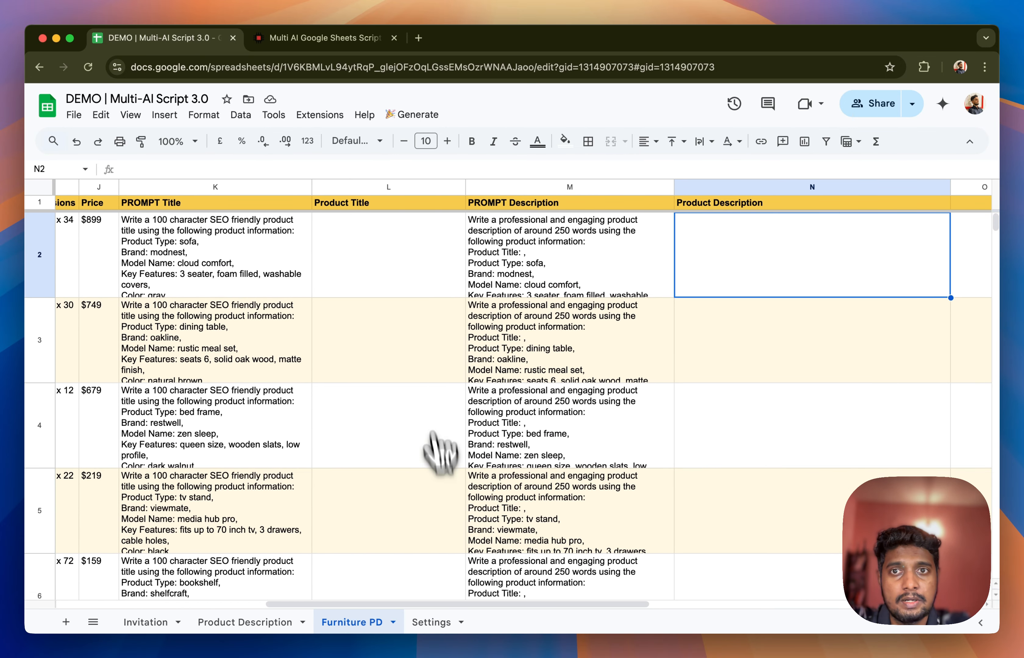
{"action": "left_click", "coordinate": [412, 115]}
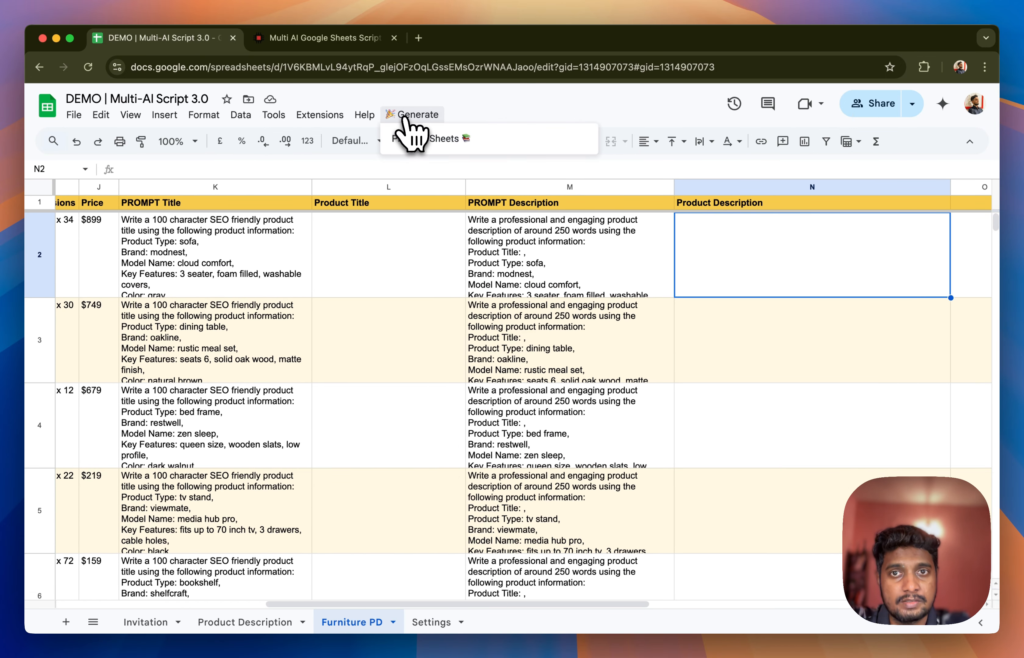
{"action": "left_click", "coordinate": [436, 140]}
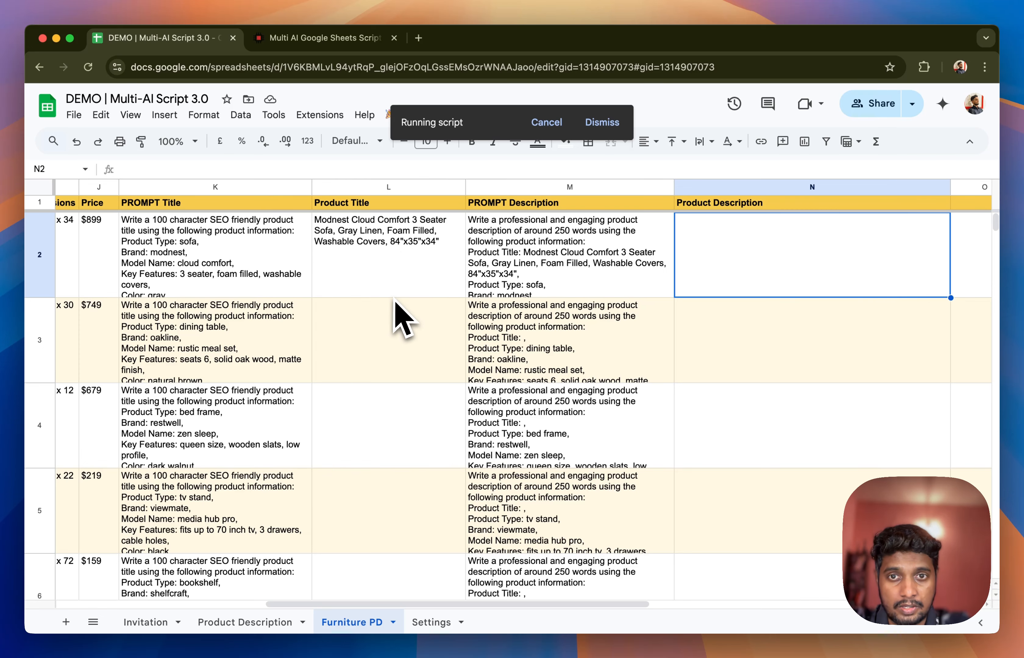
Check the generated titles and descriptions in rows 2 and 3, and cancel the running script partway through
{"action": "scroll", "coordinate": [394, 301], "scroll_direction": "right", "scroll_amount": 1}
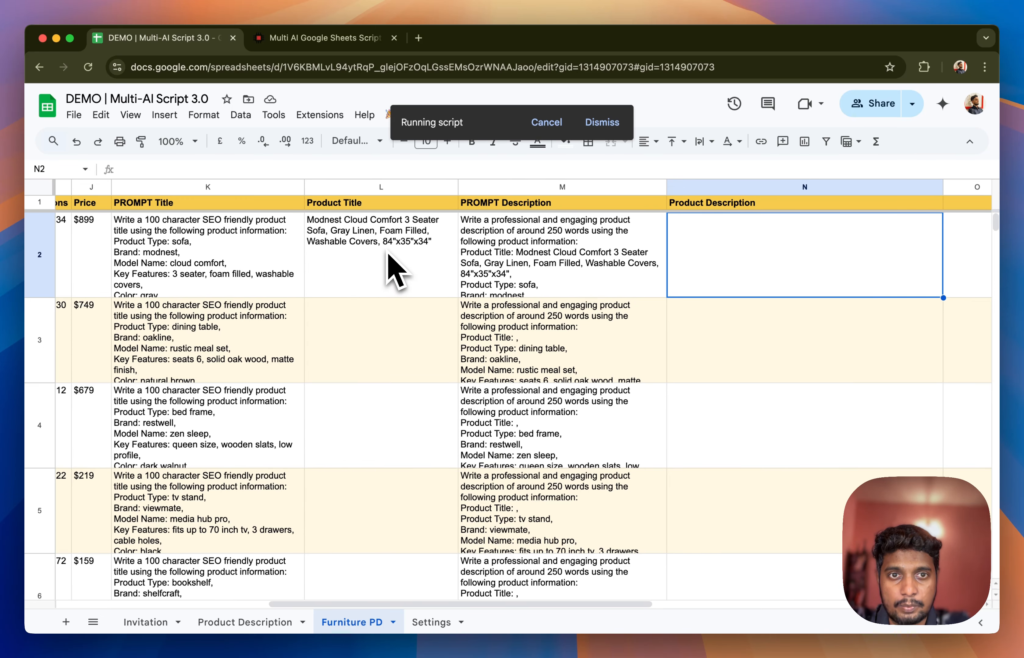
{"action": "scroll", "coordinate": [650, 207], "scroll_direction": "right", "scroll_amount": 5}
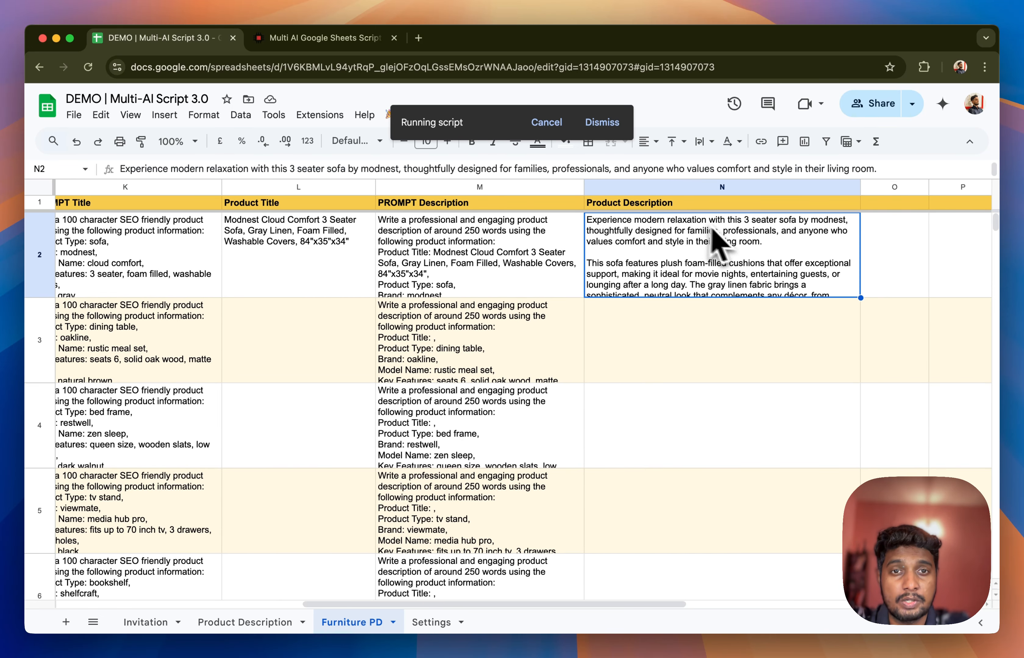
{"action": "left_click", "coordinate": [320, 359]}
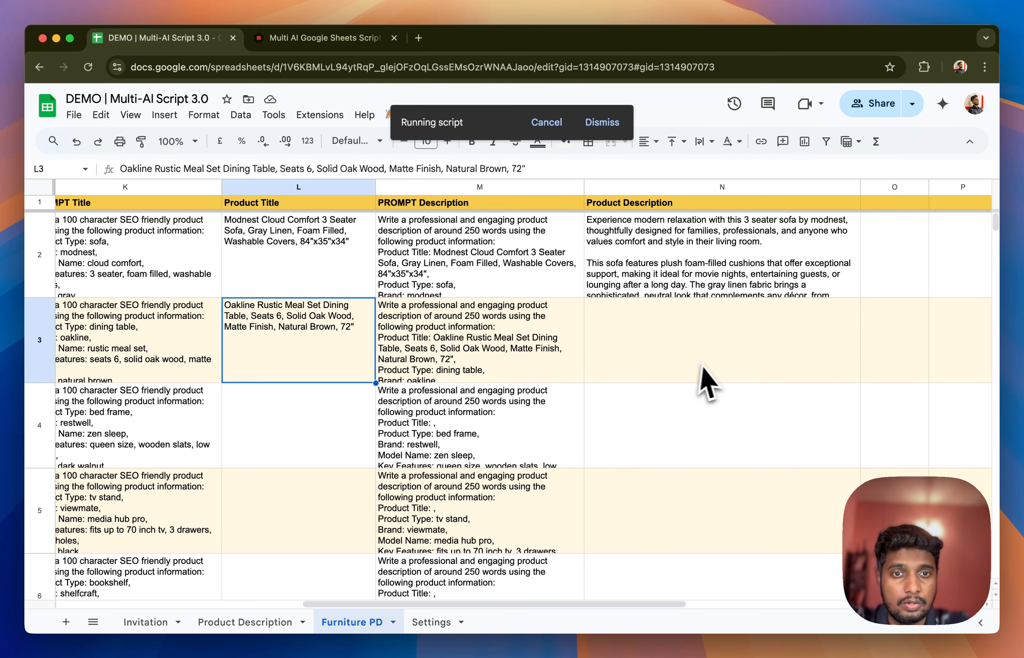
{"action": "left_click", "coordinate": [701, 375]}
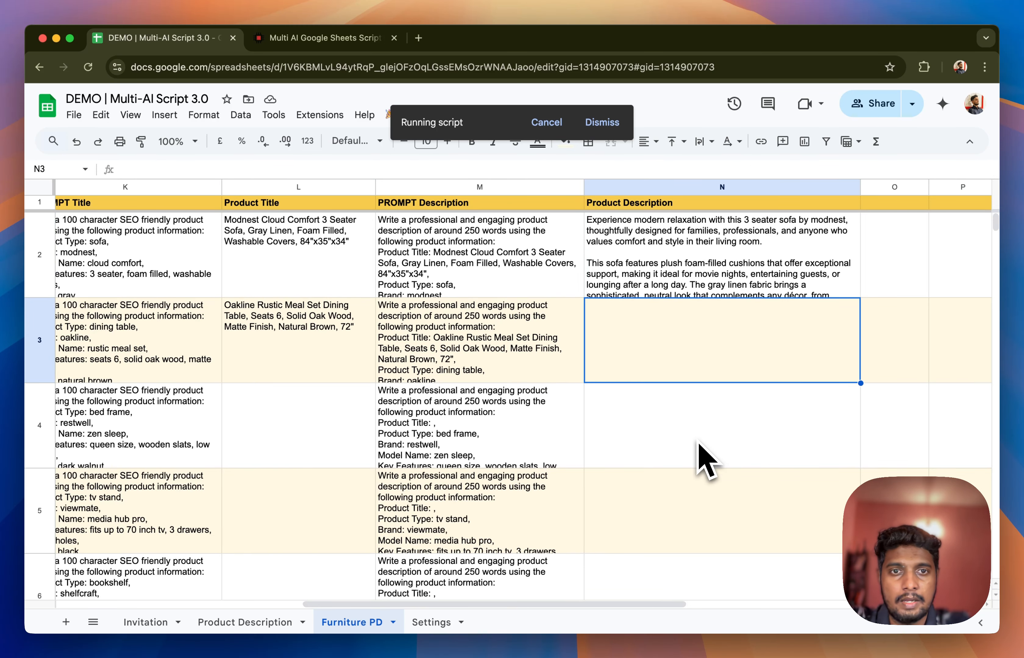
{"action": "scroll", "coordinate": [698, 443], "scroll_direction": "left", "scroll_amount": 1}
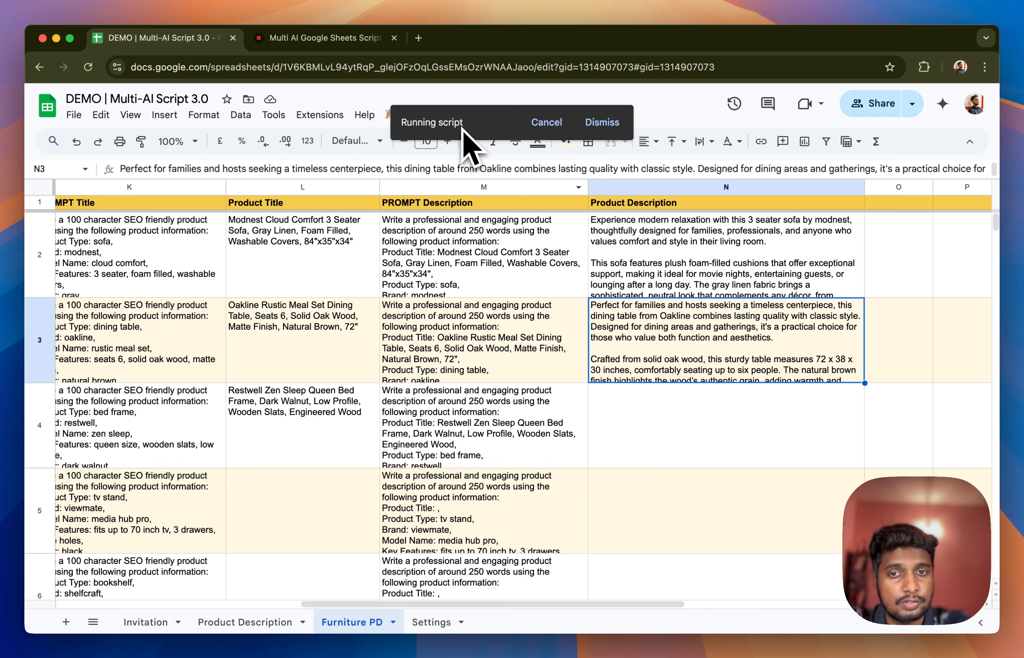
{"action": "left_click", "coordinate": [545, 122]}
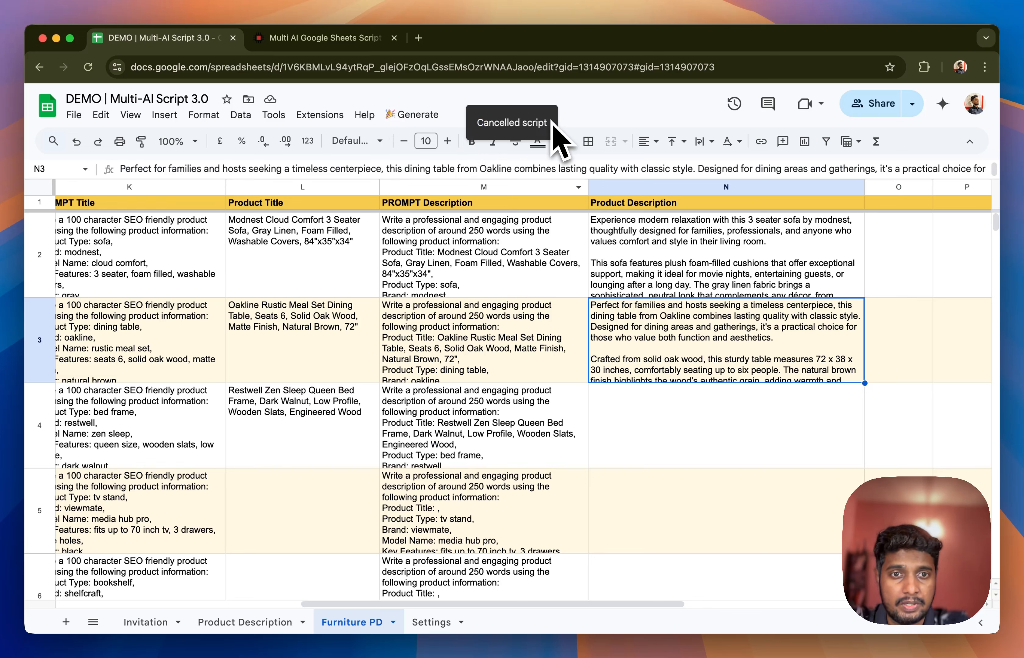
Inspect the partly generated rows 3 and 4 and delete the dining table's product title in L3
{"action": "left_click", "coordinate": [273, 447]}
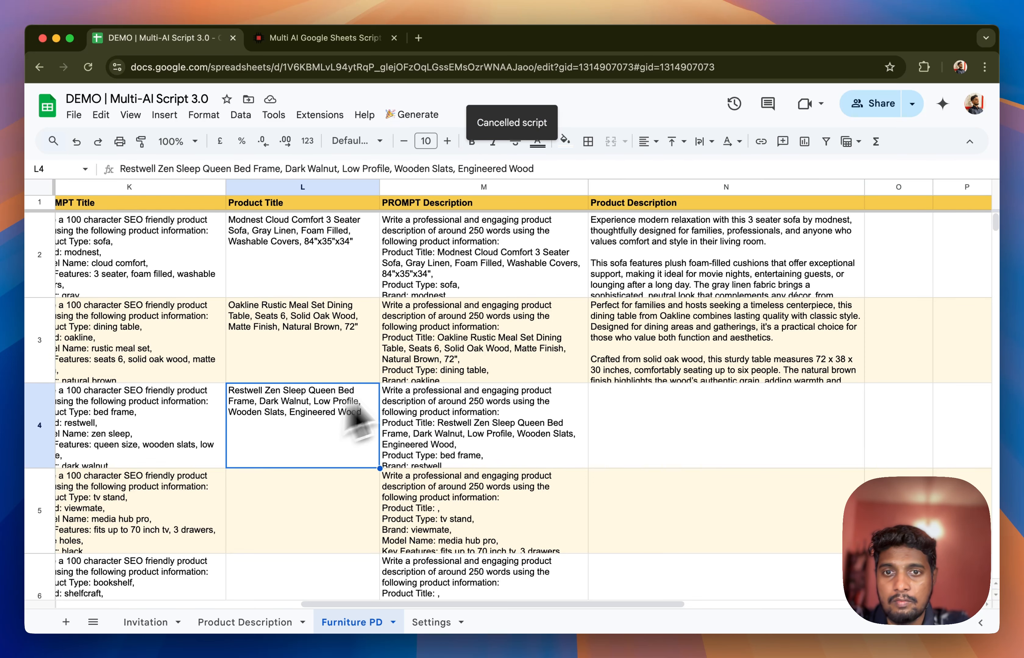
{"action": "left_click", "coordinate": [450, 378]}
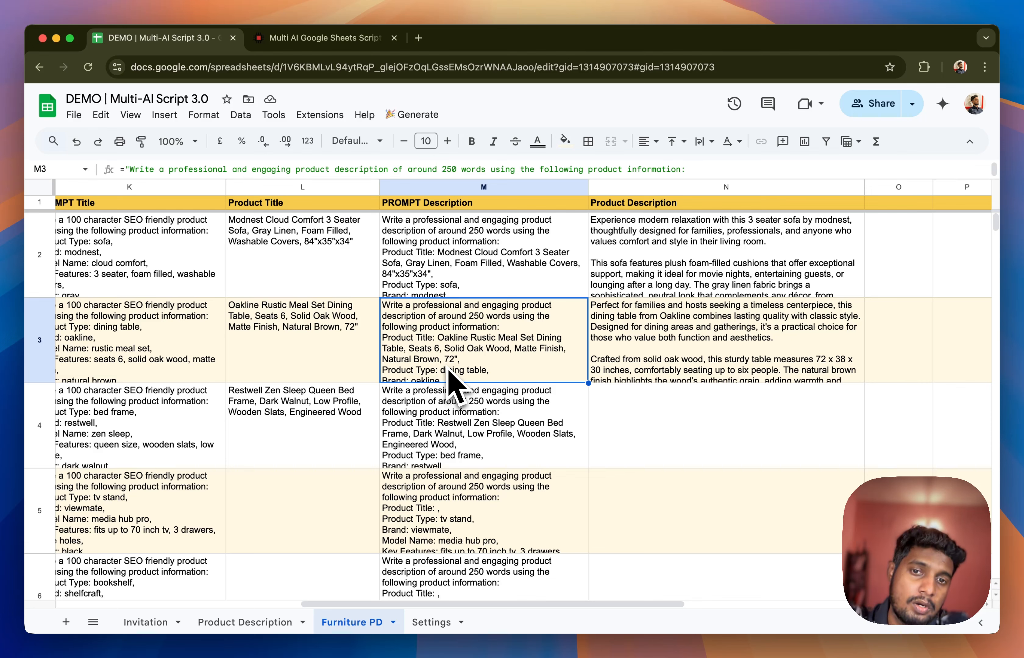
{"action": "left_click", "coordinate": [742, 361]}
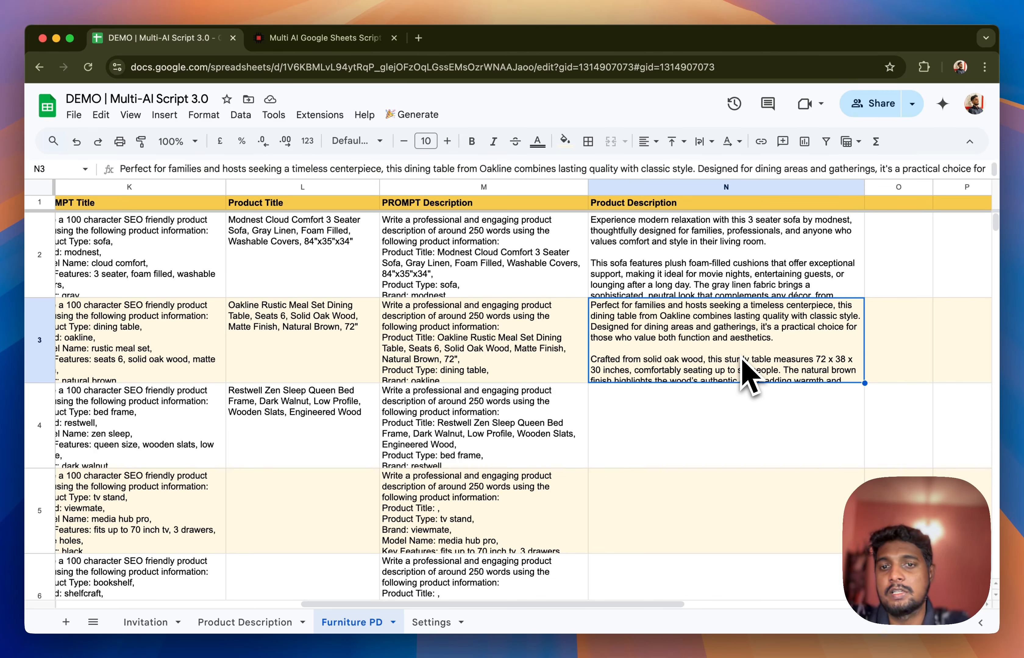
{"action": "left_click", "coordinate": [483, 372]}
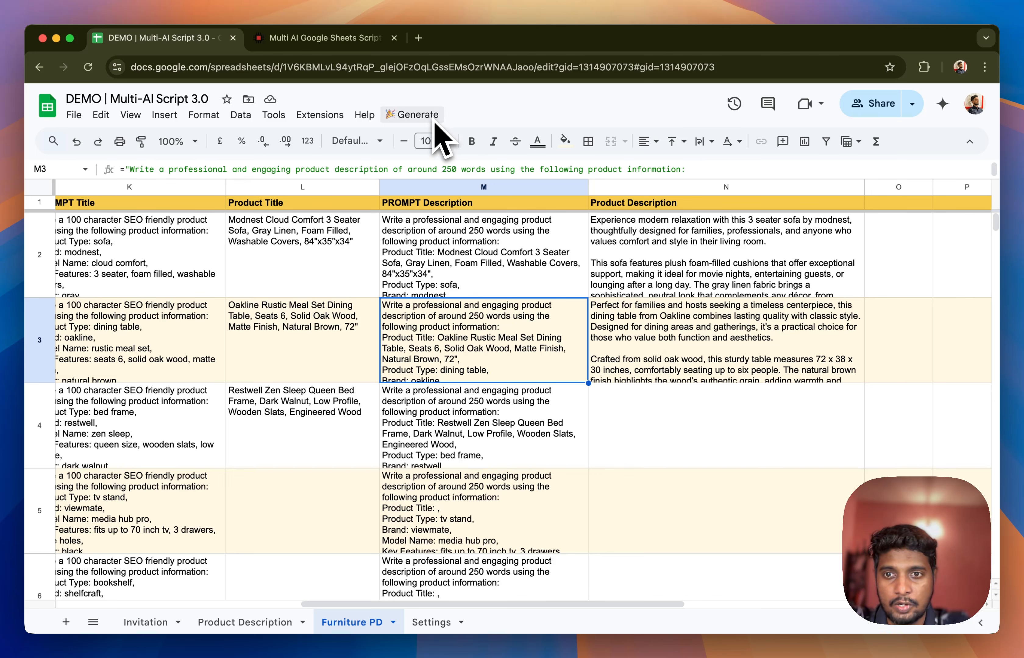
{"action": "left_click", "coordinate": [298, 318]}
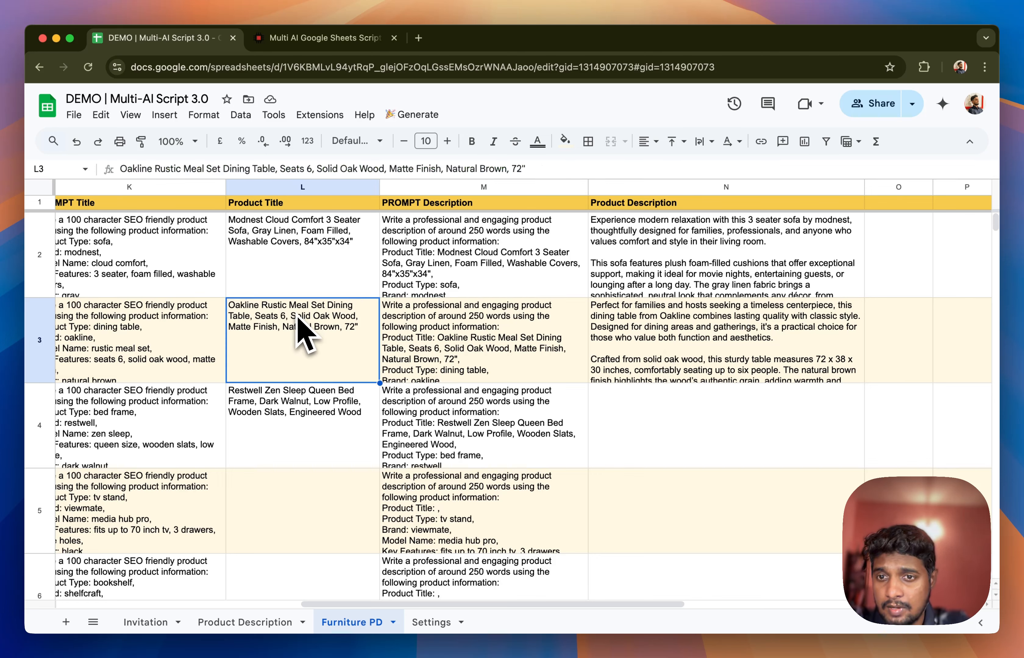
{"action": "key", "text": "Delete"}
Rerun the Process Sheets script to fill the empty output cells and check the generated content through row 6
{"action": "left_click", "coordinate": [415, 116]}
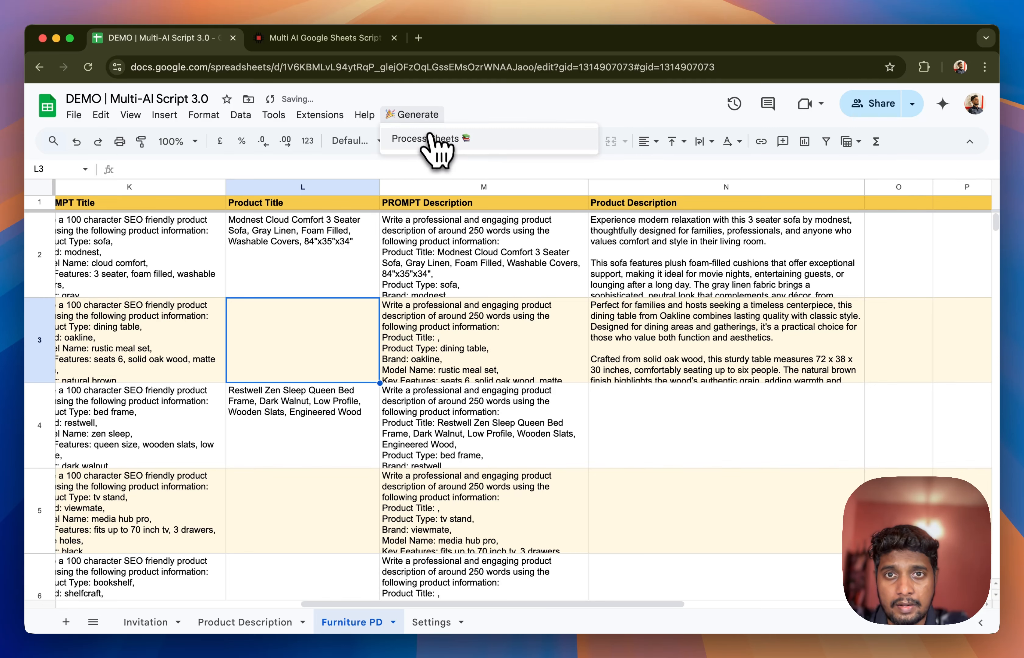
{"action": "left_click", "coordinate": [430, 138]}
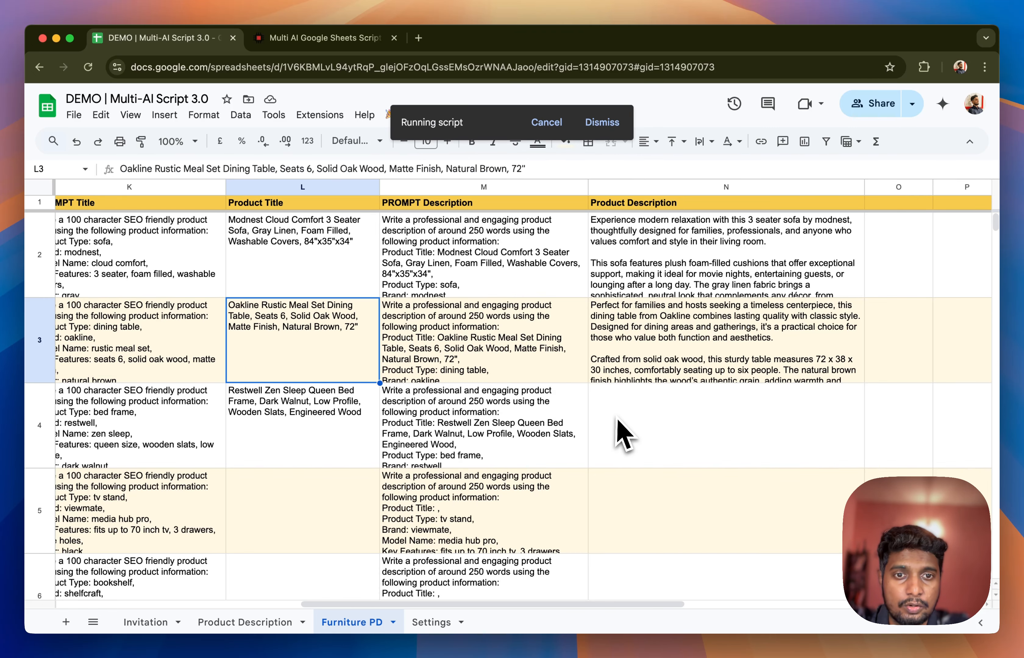
{"action": "left_click", "coordinate": [623, 434]}
{"action": "scroll", "coordinate": [625, 436], "scroll_direction": "down", "scroll_amount": 2}
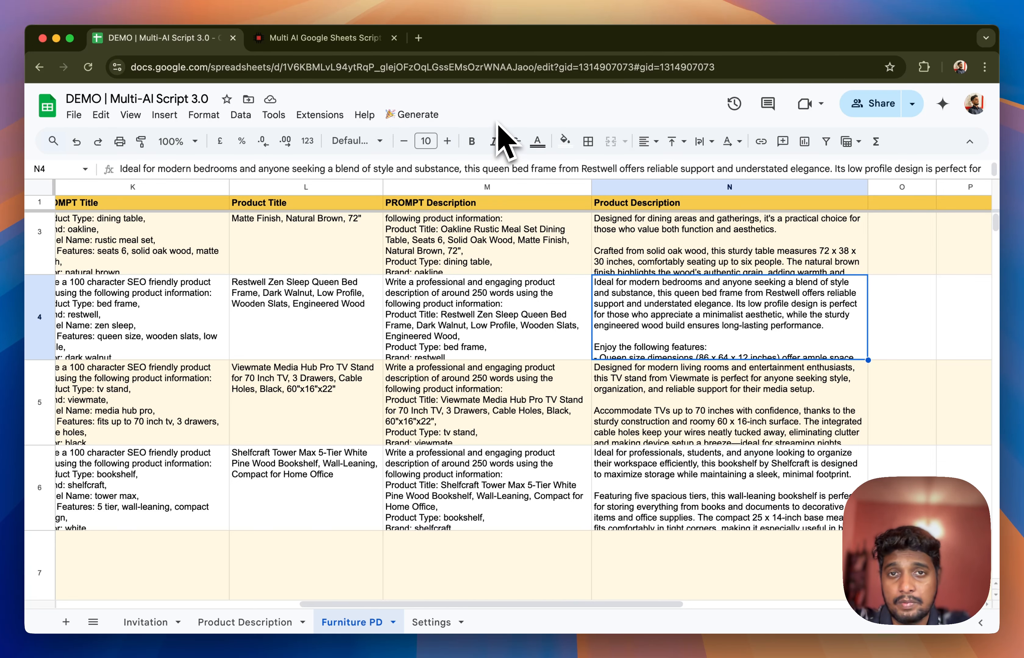
{"action": "scroll", "coordinate": [524, 335], "scroll_direction": "up", "scroll_amount": 3}
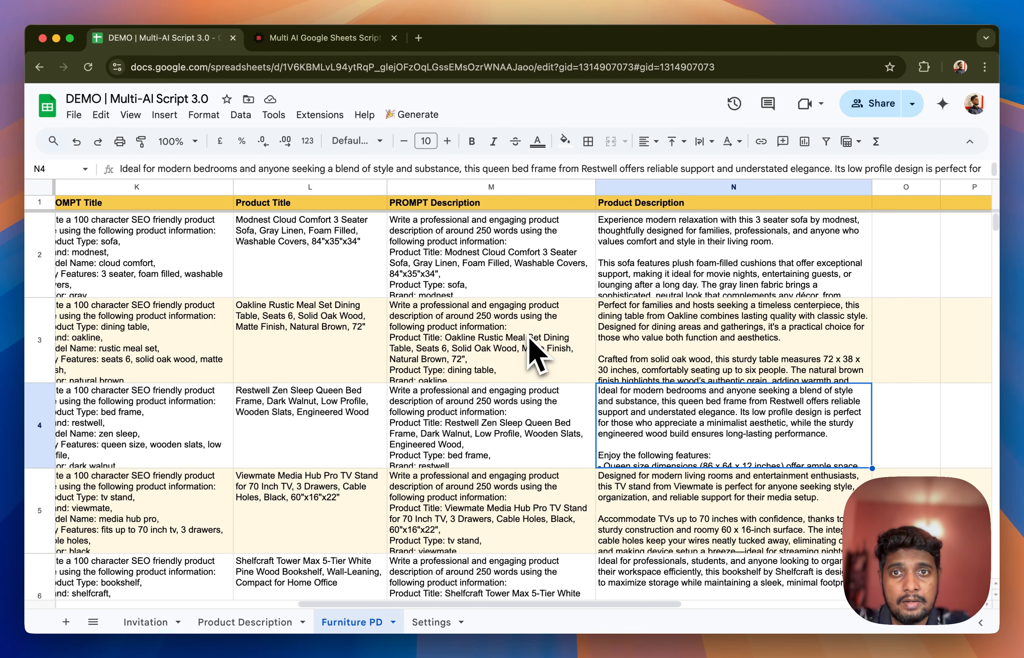
Run Process Sheets once more on the fully filled Furniture PD sheet and review the titles and descriptions in rows 2 to 6
{"action": "left_click", "coordinate": [413, 114]}
{"action": "left_click", "coordinate": [424, 137]}
{"action": "scroll", "coordinate": [432, 307], "scroll_direction": "down", "scroll_amount": 3}
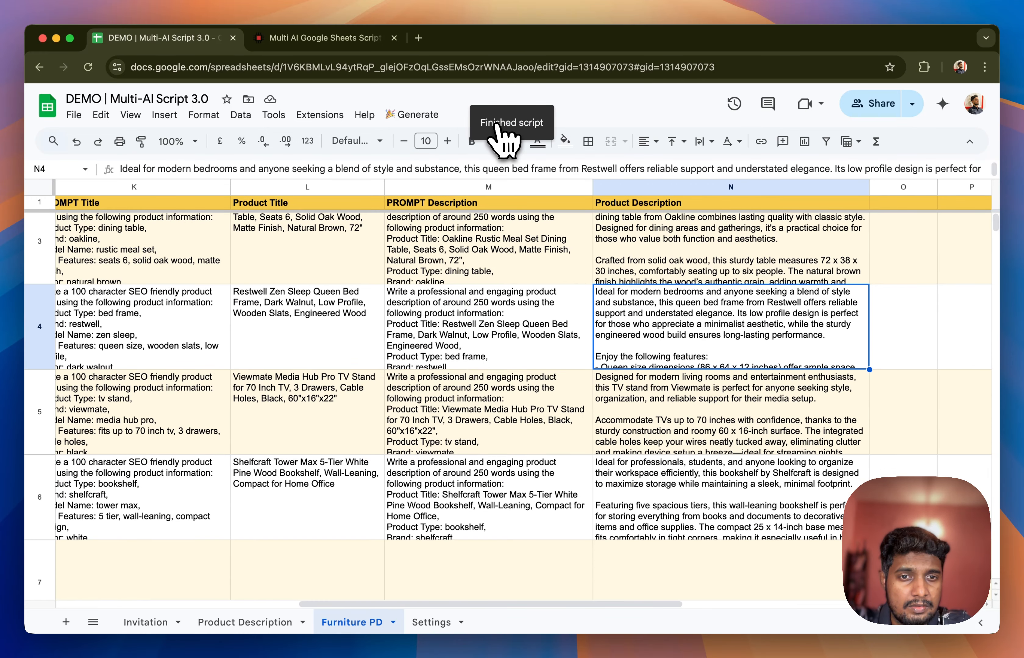
{"action": "left_click", "coordinate": [671, 495]}
{"action": "scroll", "coordinate": [671, 368], "scroll_direction": "up", "scroll_amount": 2}
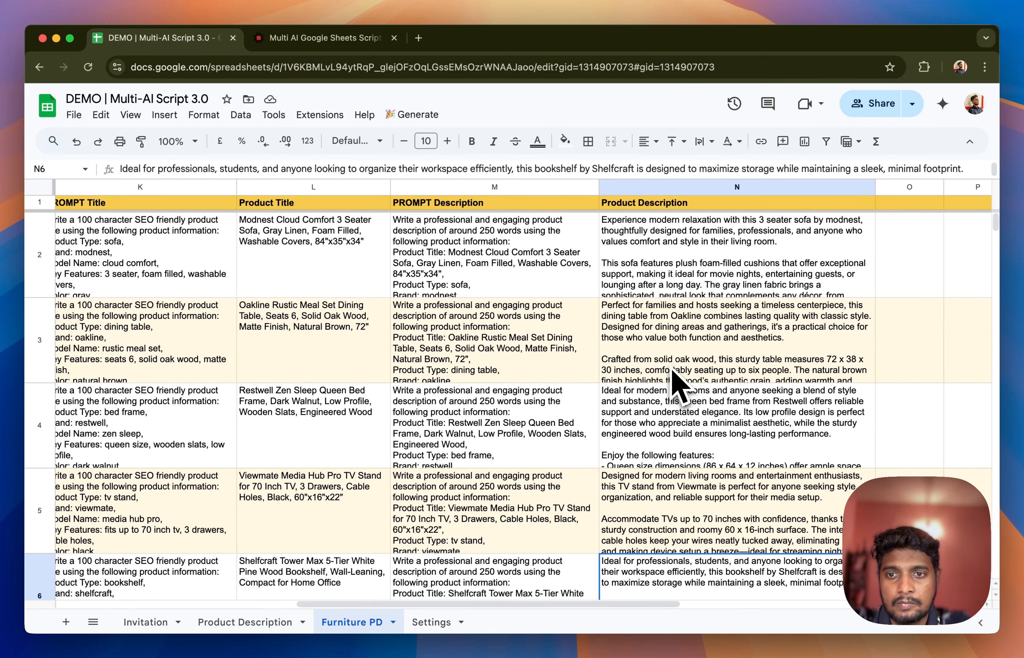
Delete the product descriptions of the bed frame in N4 and the TV stand in N5
{"action": "scroll", "coordinate": [673, 371], "scroll_direction": "down", "scroll_amount": 2}
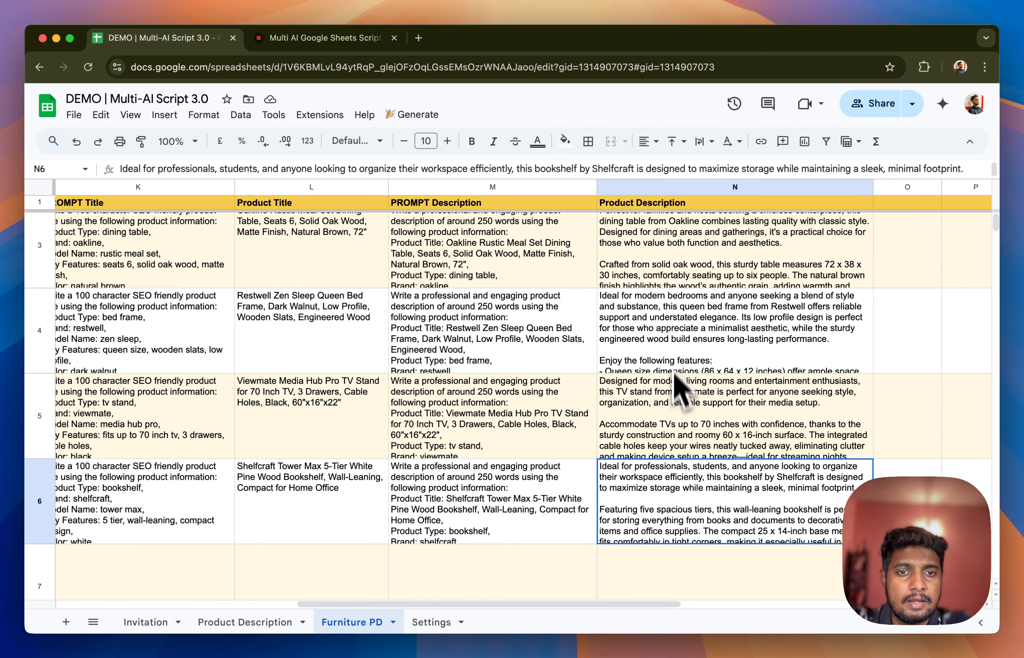
{"action": "left_click", "coordinate": [673, 336]}
{"action": "key", "text": "Delete"}
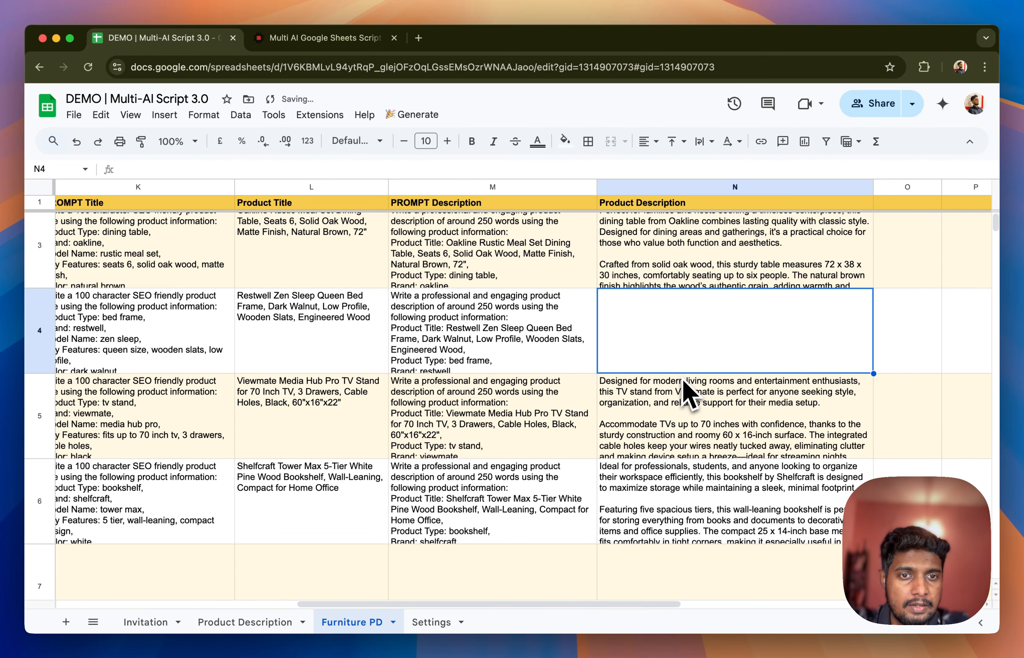
{"action": "double_click", "coordinate": [685, 389]}
{"action": "key", "text": "Escape"}
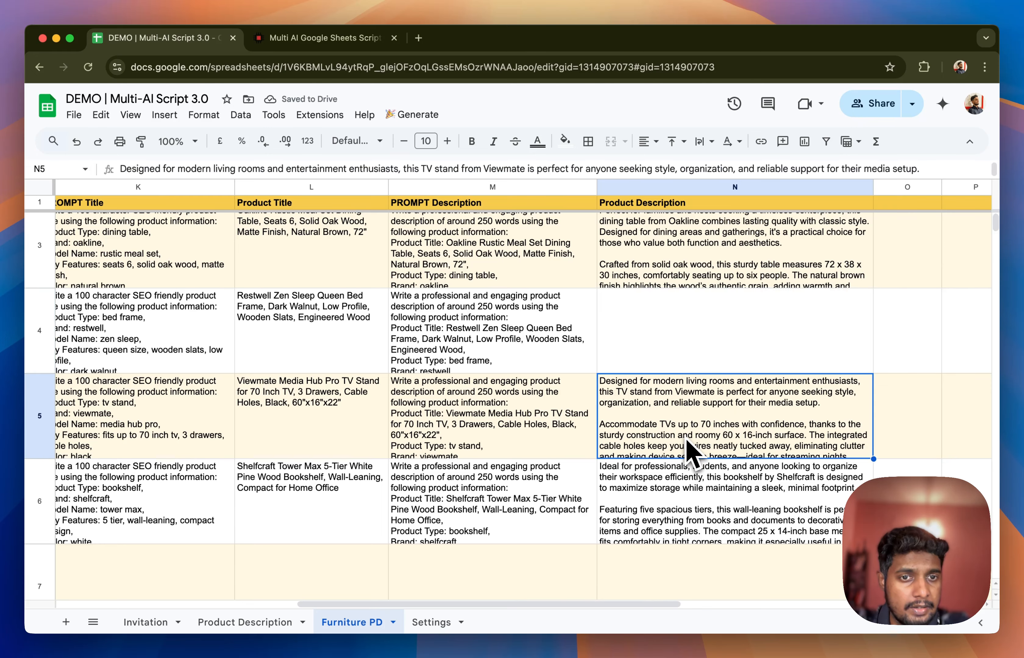
{"action": "key", "text": "Delete"}
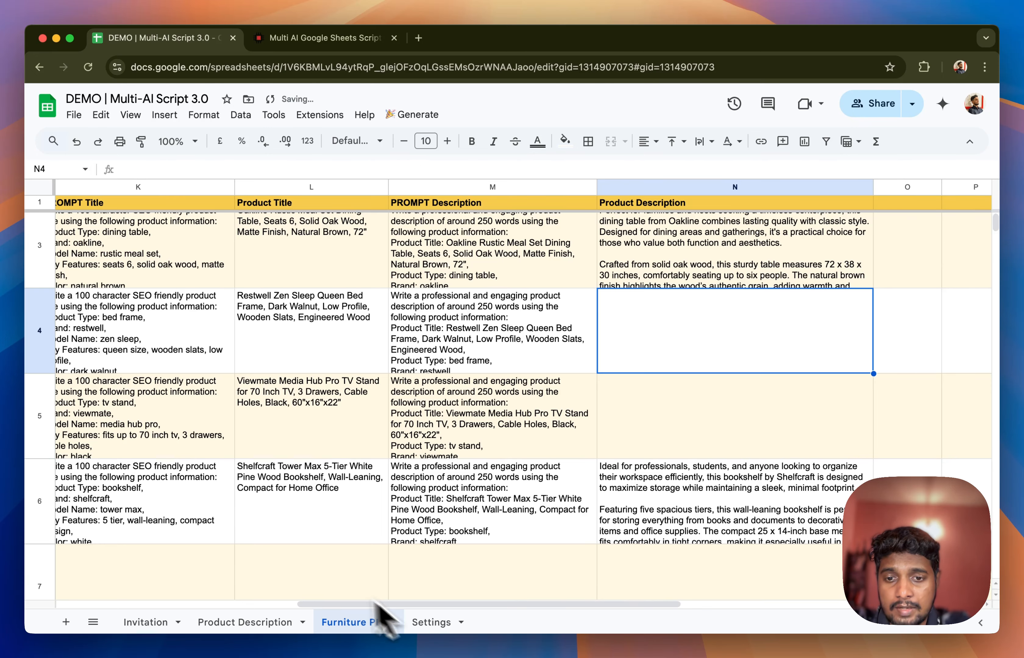
In the Settings sheet, set the AI Engine for the Furniture PD data sheet to Claude
{"action": "left_click", "coordinate": [430, 623]}
{"action": "scroll", "coordinate": [146, 340], "scroll_direction": "up", "scroll_amount": 8}
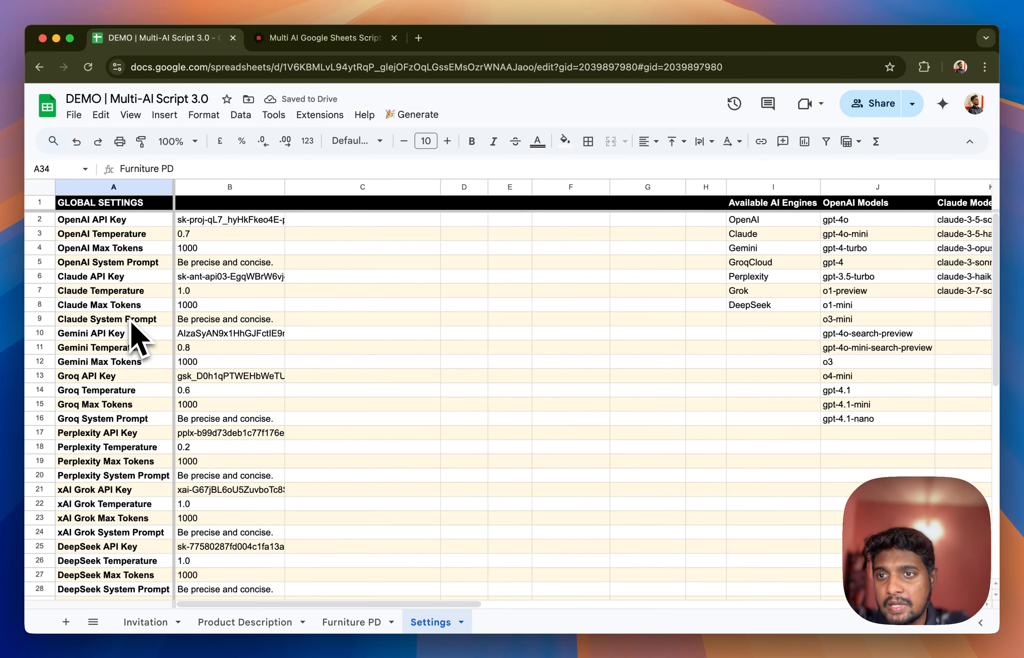
{"action": "scroll", "coordinate": [124, 292], "scroll_direction": "down", "scroll_amount": 2}
{"action": "scroll", "coordinate": [125, 297], "scroll_direction": "down", "scroll_amount": 3}
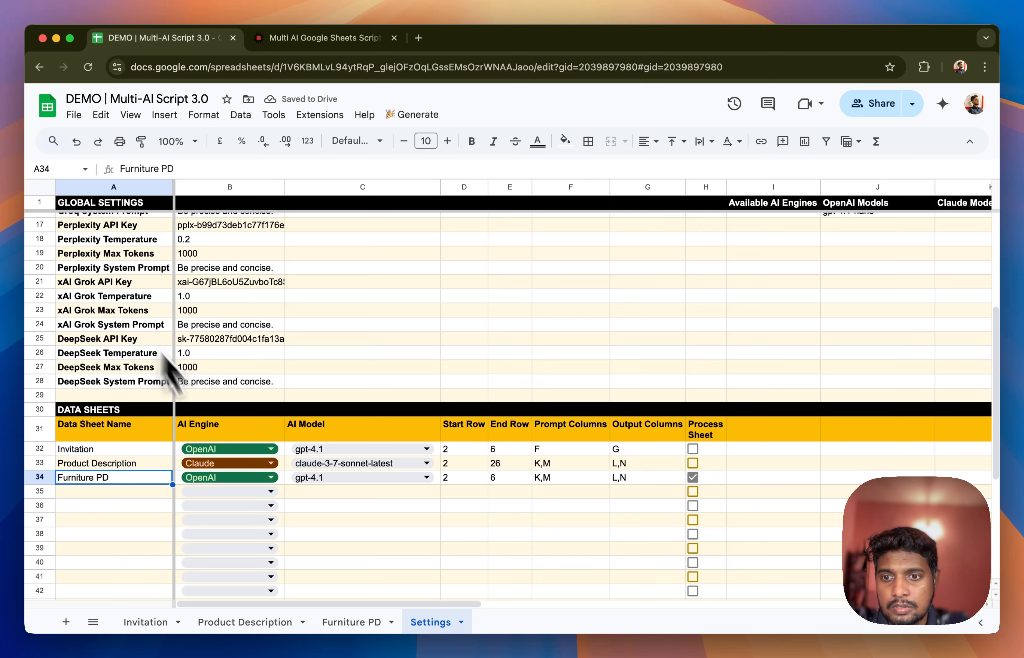
{"action": "left_click", "coordinate": [245, 477]}
{"action": "left_click", "coordinate": [239, 517]}
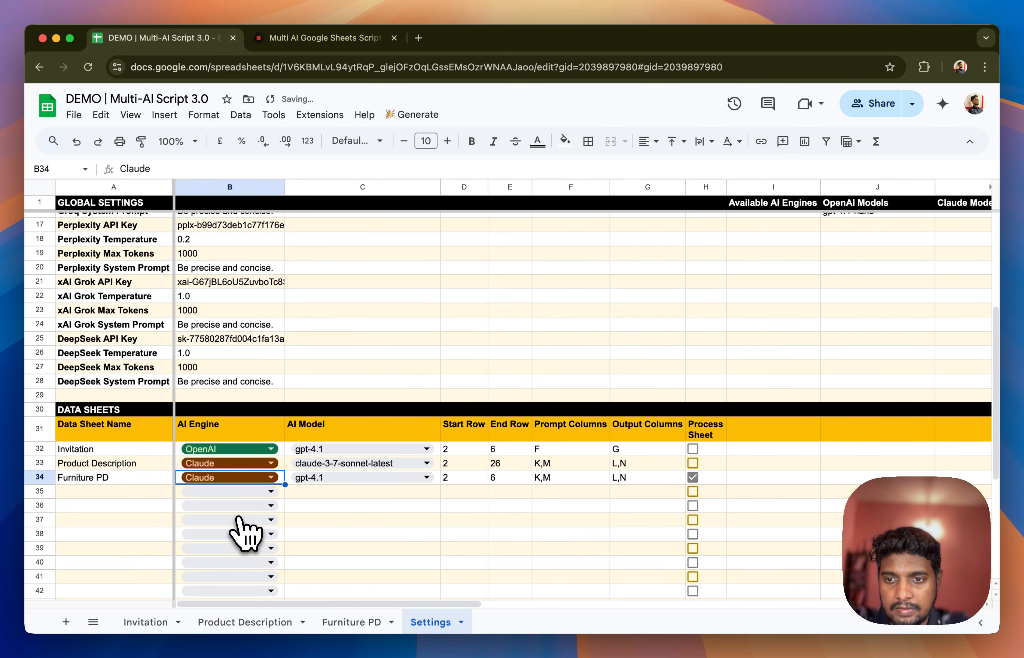
Set the AI Model for Furniture PD to claude-3-7-sonnet-latest
{"action": "left_click", "coordinate": [367, 478]}
{"action": "key", "text": "BackSpace"}
{"action": "key", "text": "BackSpace"}
{"action": "key", "text": "BackSpace"}
{"action": "key", "text": "BackSpace"}
{"action": "key", "text": "BackSpace"}
{"action": "key", "text": "BackSpace"}
{"action": "key", "text": "BackSpace"}
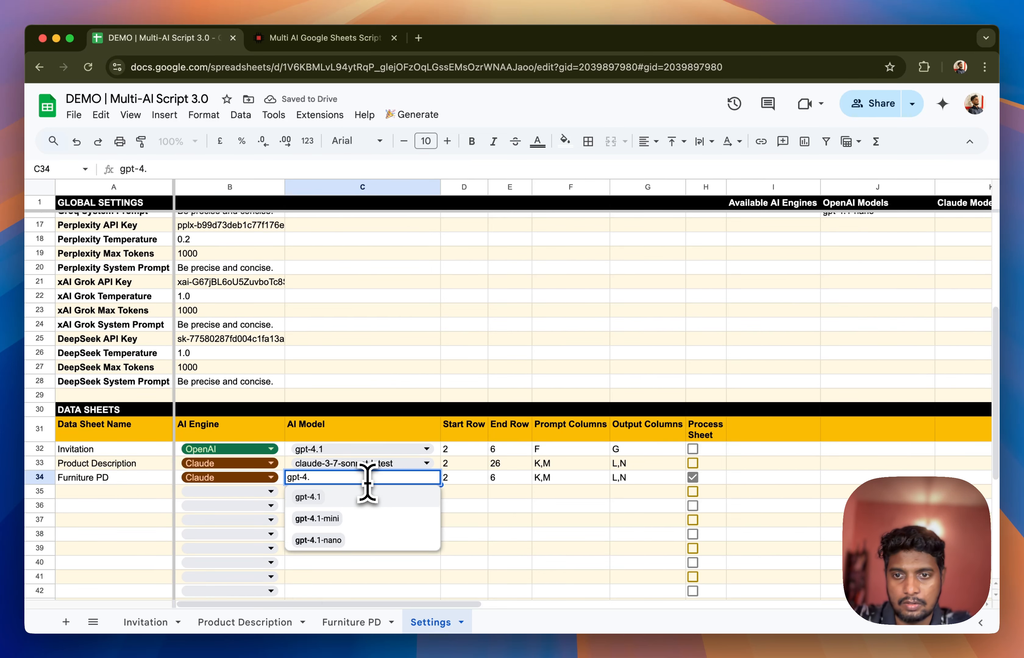
{"action": "type", "text": "claude"}
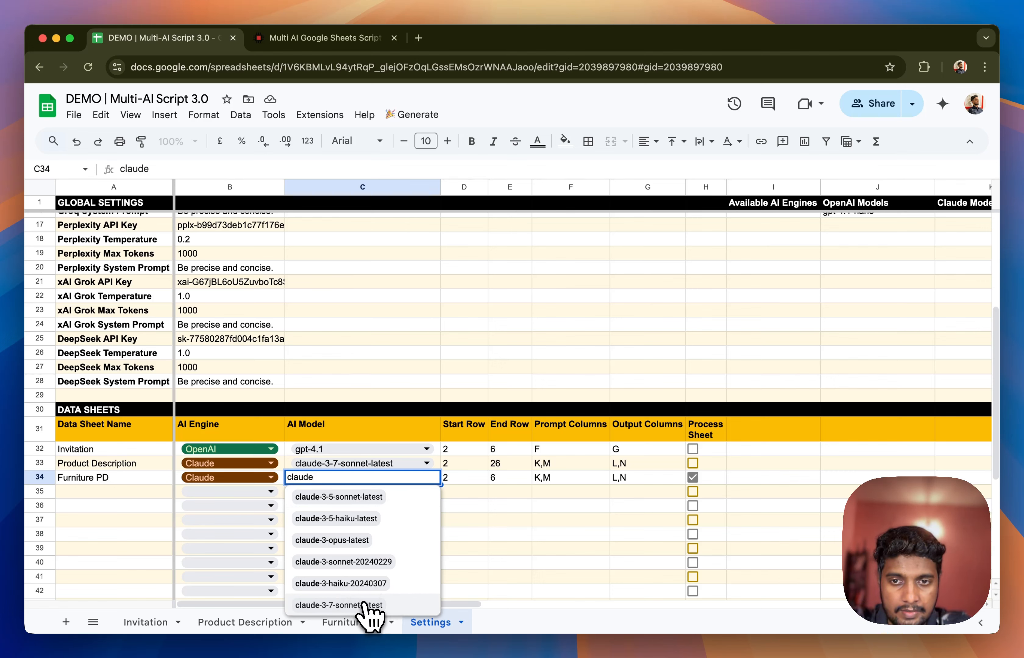
{"action": "left_click", "coordinate": [354, 604]}
{"action": "left_click", "coordinate": [526, 525]}
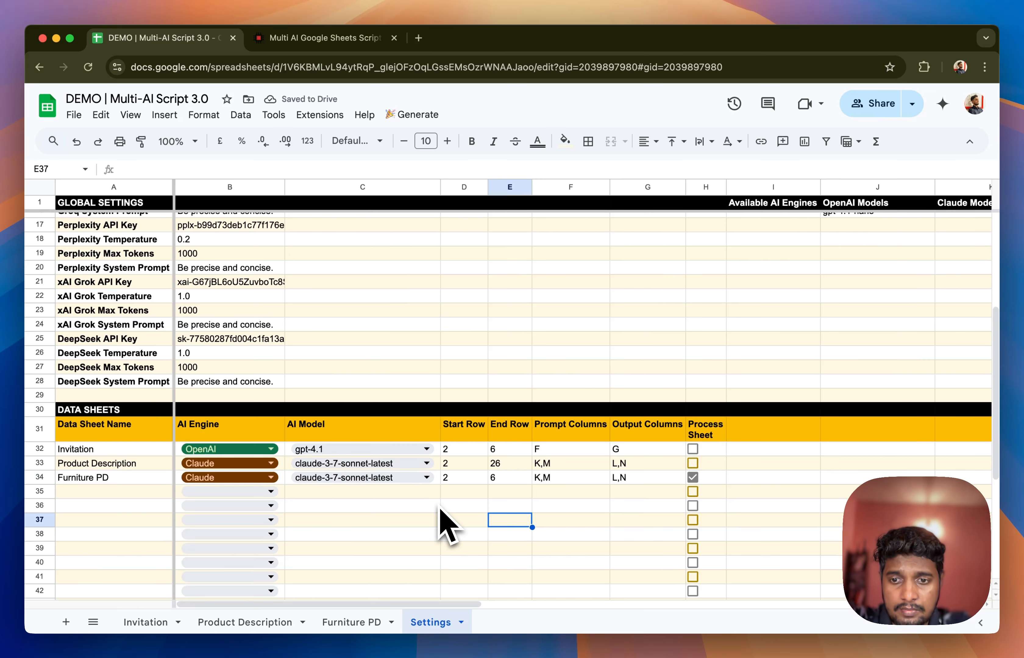
Run Process Sheets from the Furniture PD sheet to regenerate the empty descriptions in N4 and N5
{"action": "left_click", "coordinate": [351, 622]}
{"action": "left_click", "coordinate": [424, 114]}
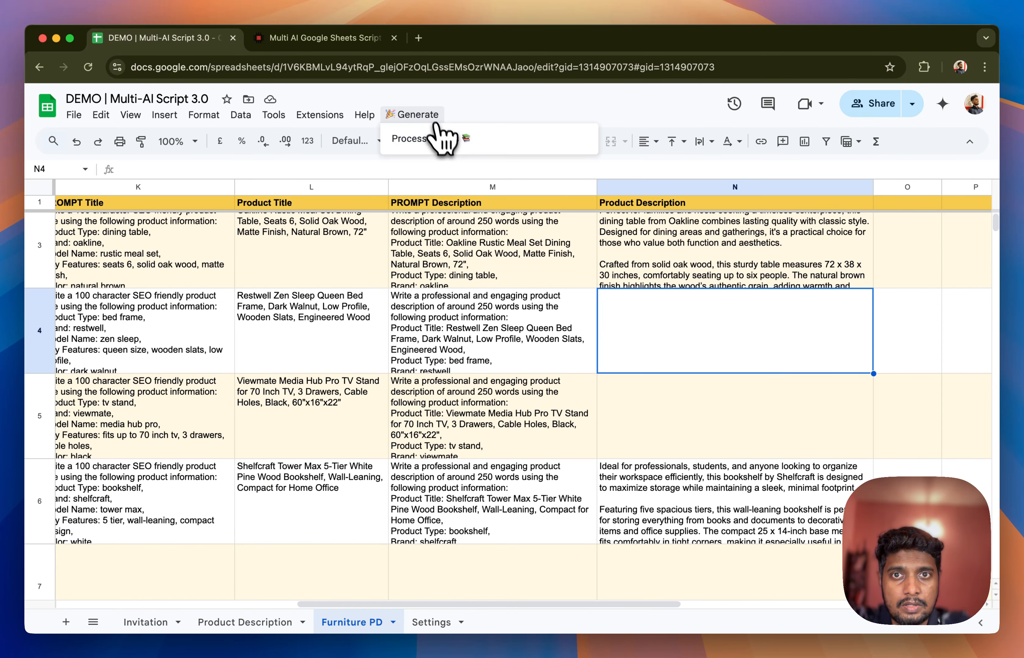
{"action": "left_click", "coordinate": [443, 139]}
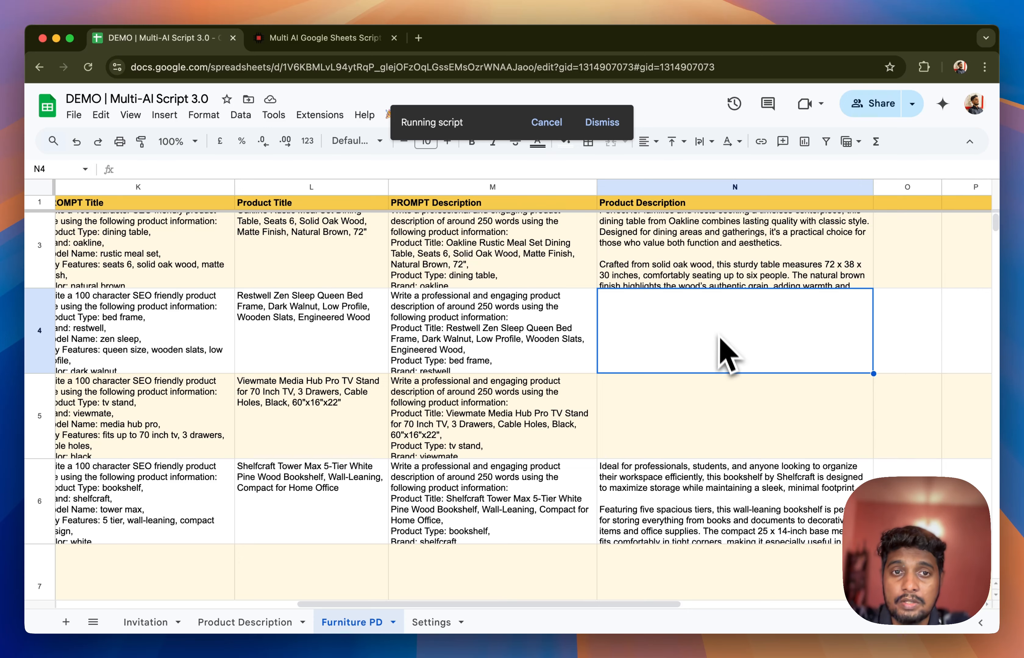
{"action": "scroll", "coordinate": [722, 342], "scroll_direction": "up", "scroll_amount": 2}
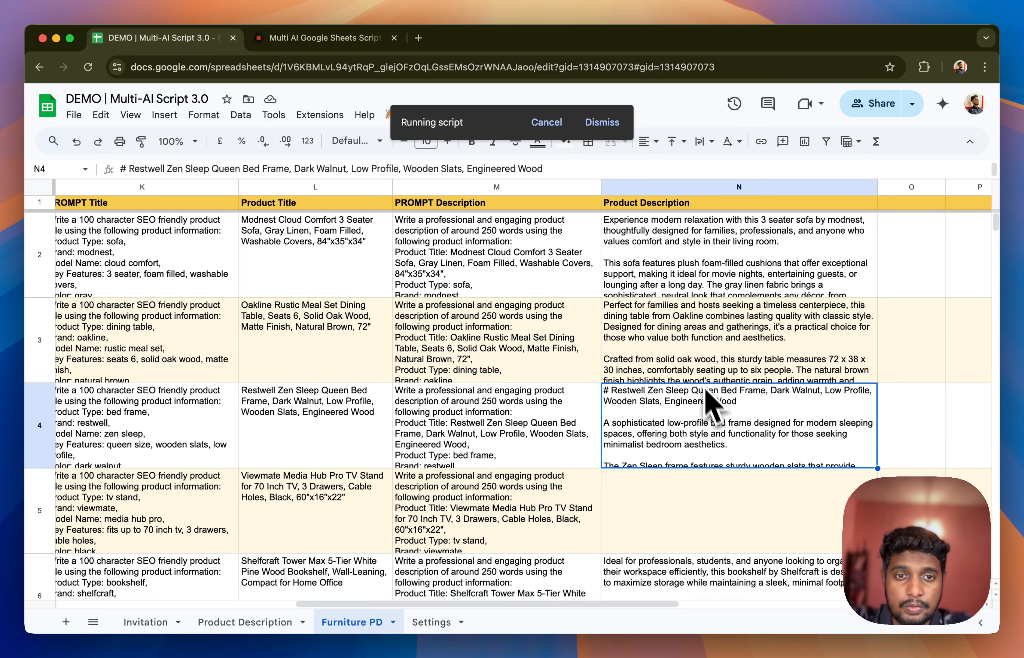
{"action": "left_click", "coordinate": [726, 342]}
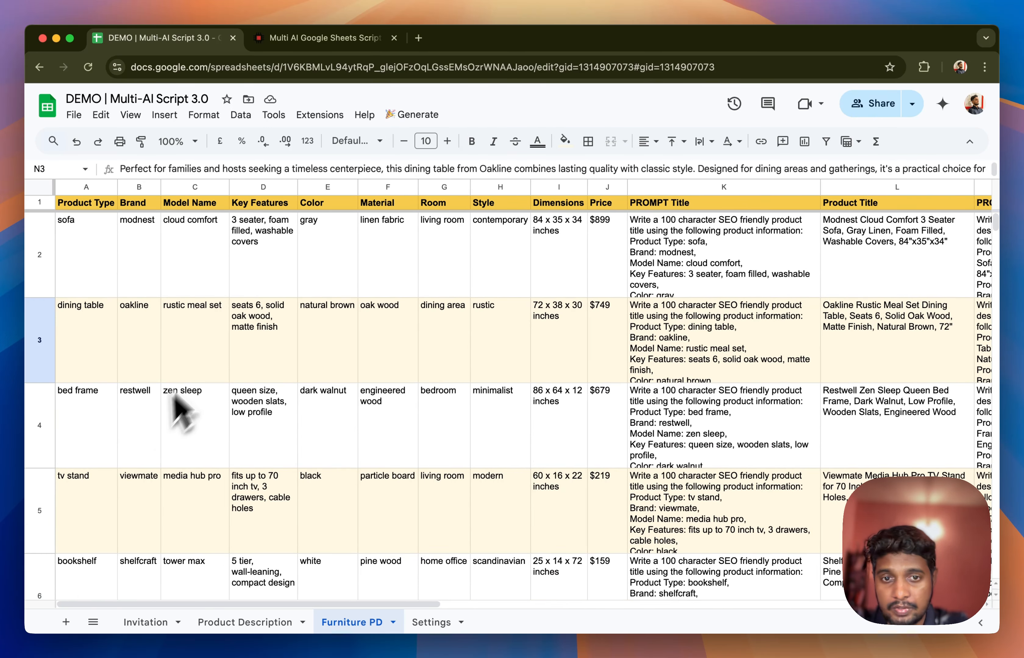
Compare the product attributes, such as the dining table's dimensions, with the prompts and the generated titles and descriptions
{"action": "scroll", "coordinate": [481, 408], "scroll_direction": "right", "scroll_amount": 10}
{"action": "scroll", "coordinate": [490, 398], "scroll_direction": "right", "scroll_amount": 6}
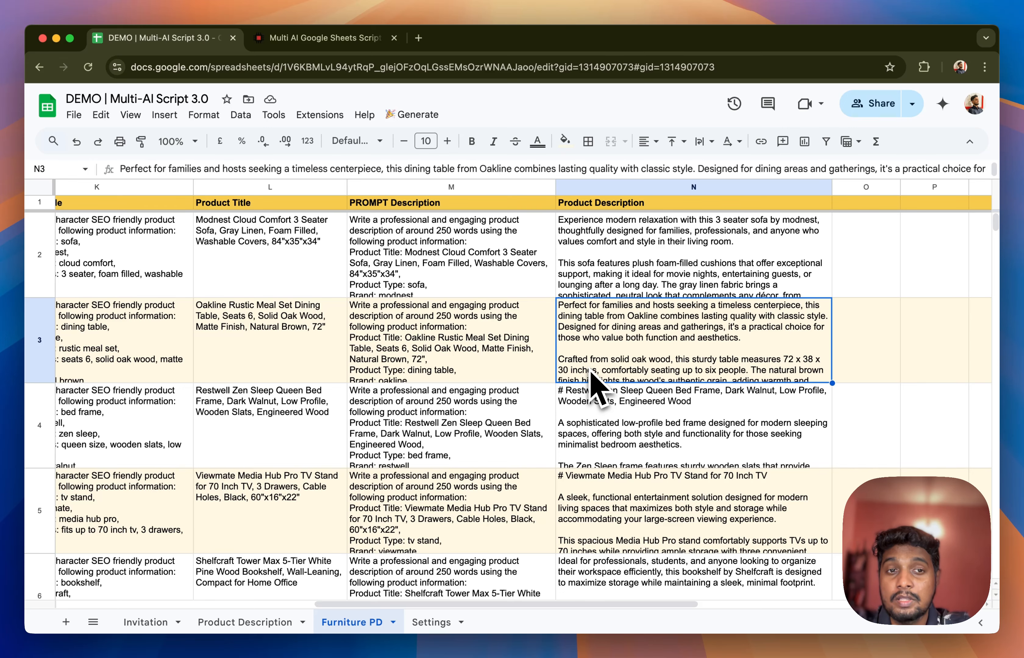
{"action": "scroll", "coordinate": [591, 373], "scroll_direction": "left", "scroll_amount": 10}
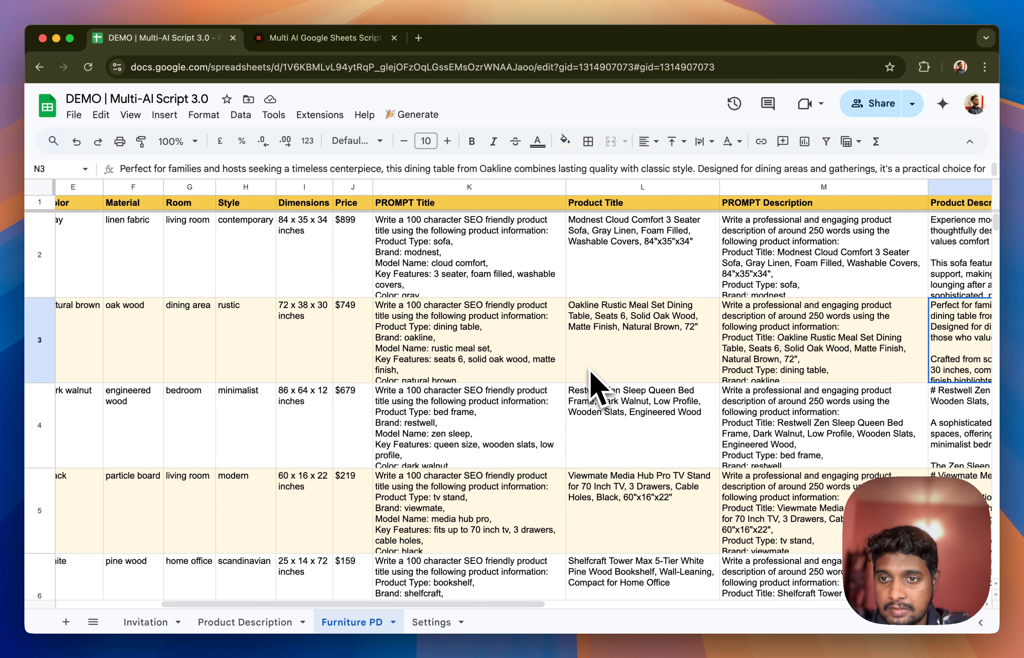
{"action": "left_click", "coordinate": [551, 329]}
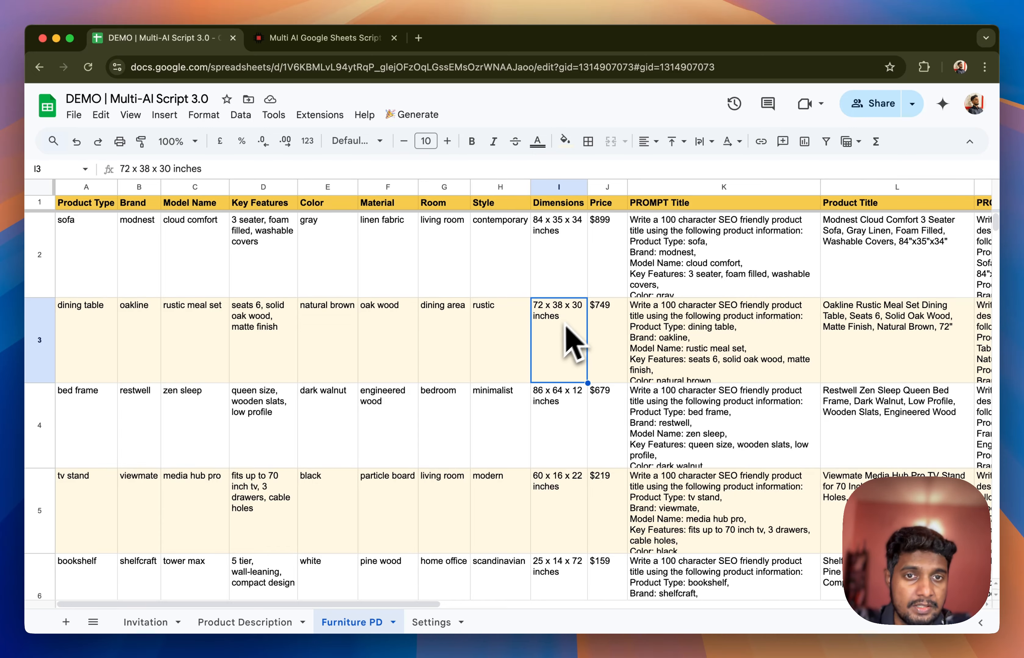
{"action": "scroll", "coordinate": [566, 336], "scroll_direction": "right", "scroll_amount": 10}
{"action": "scroll", "coordinate": [559, 344], "scroll_direction": "right", "scroll_amount": 3}
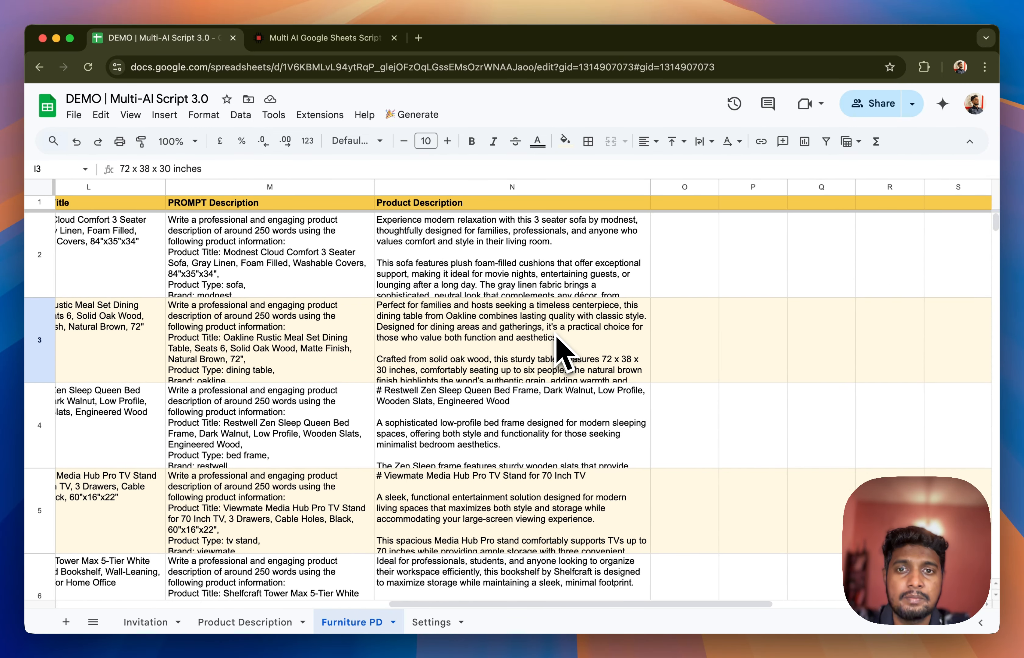
View the Multi-AI Google Sheets Script store page, then return to the spreadsheet and inspect the invitation message in G2 of the Invitation sheet
{"action": "left_click", "coordinate": [323, 38]}
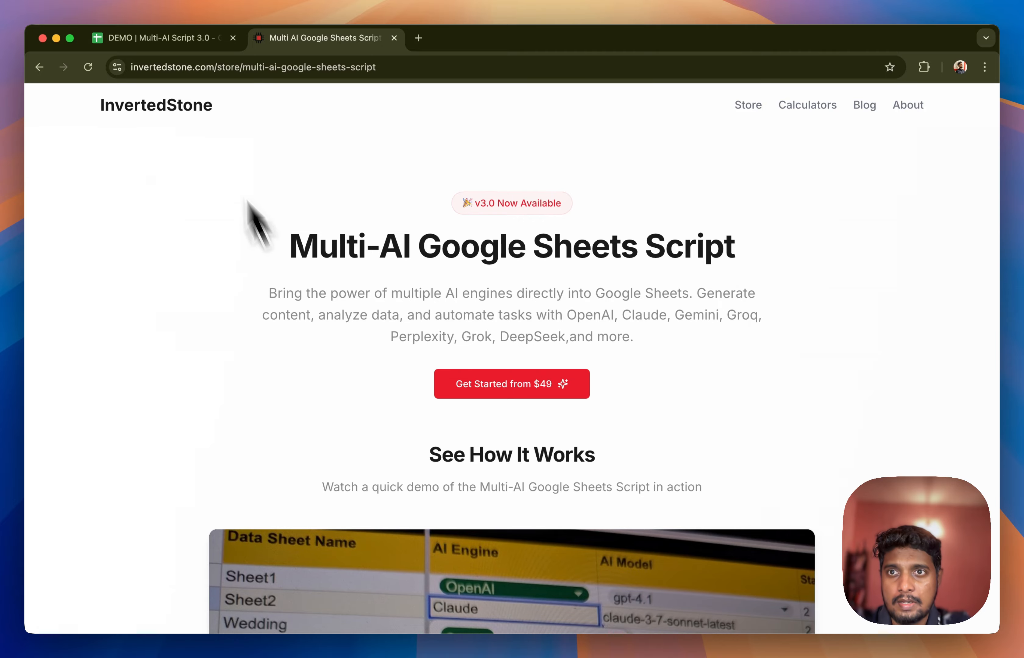
{"action": "left_click", "coordinate": [148, 38]}
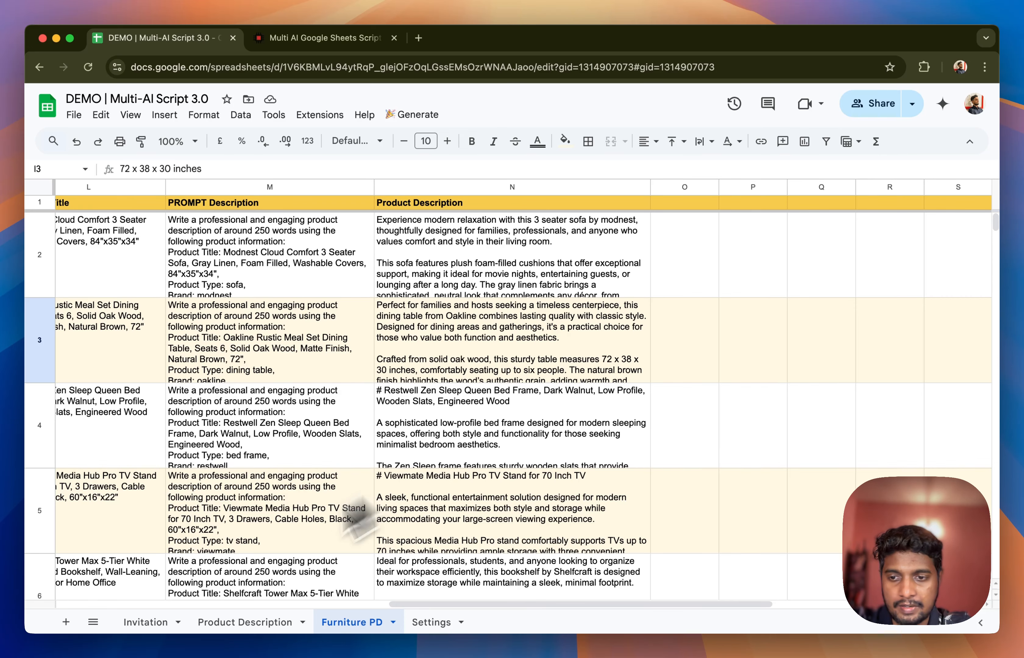
{"action": "left_click", "coordinate": [149, 623]}
{"action": "left_click", "coordinate": [645, 335]}
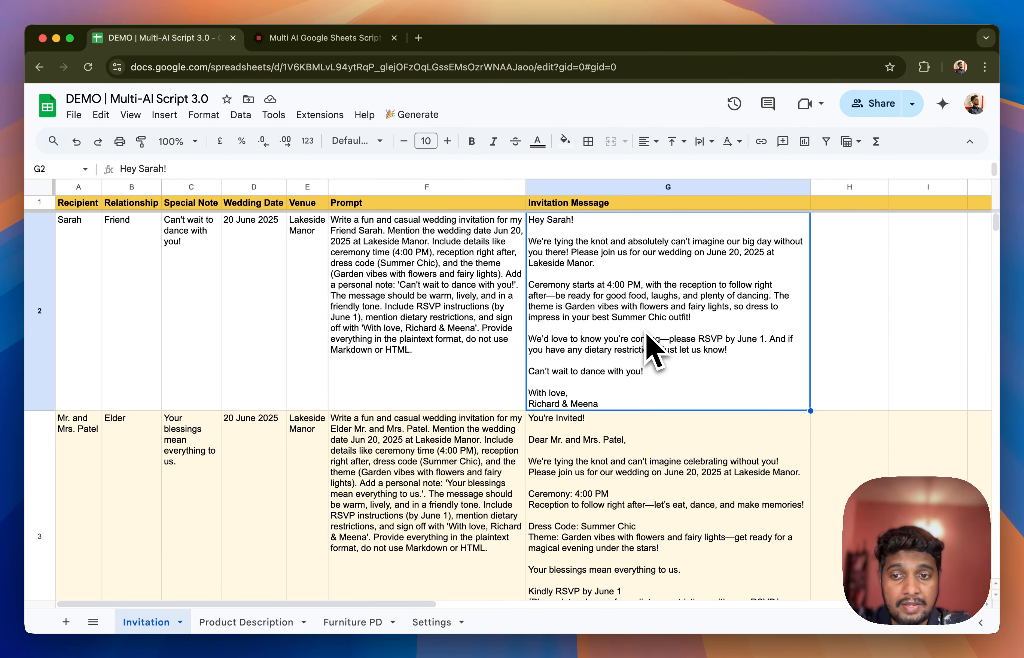